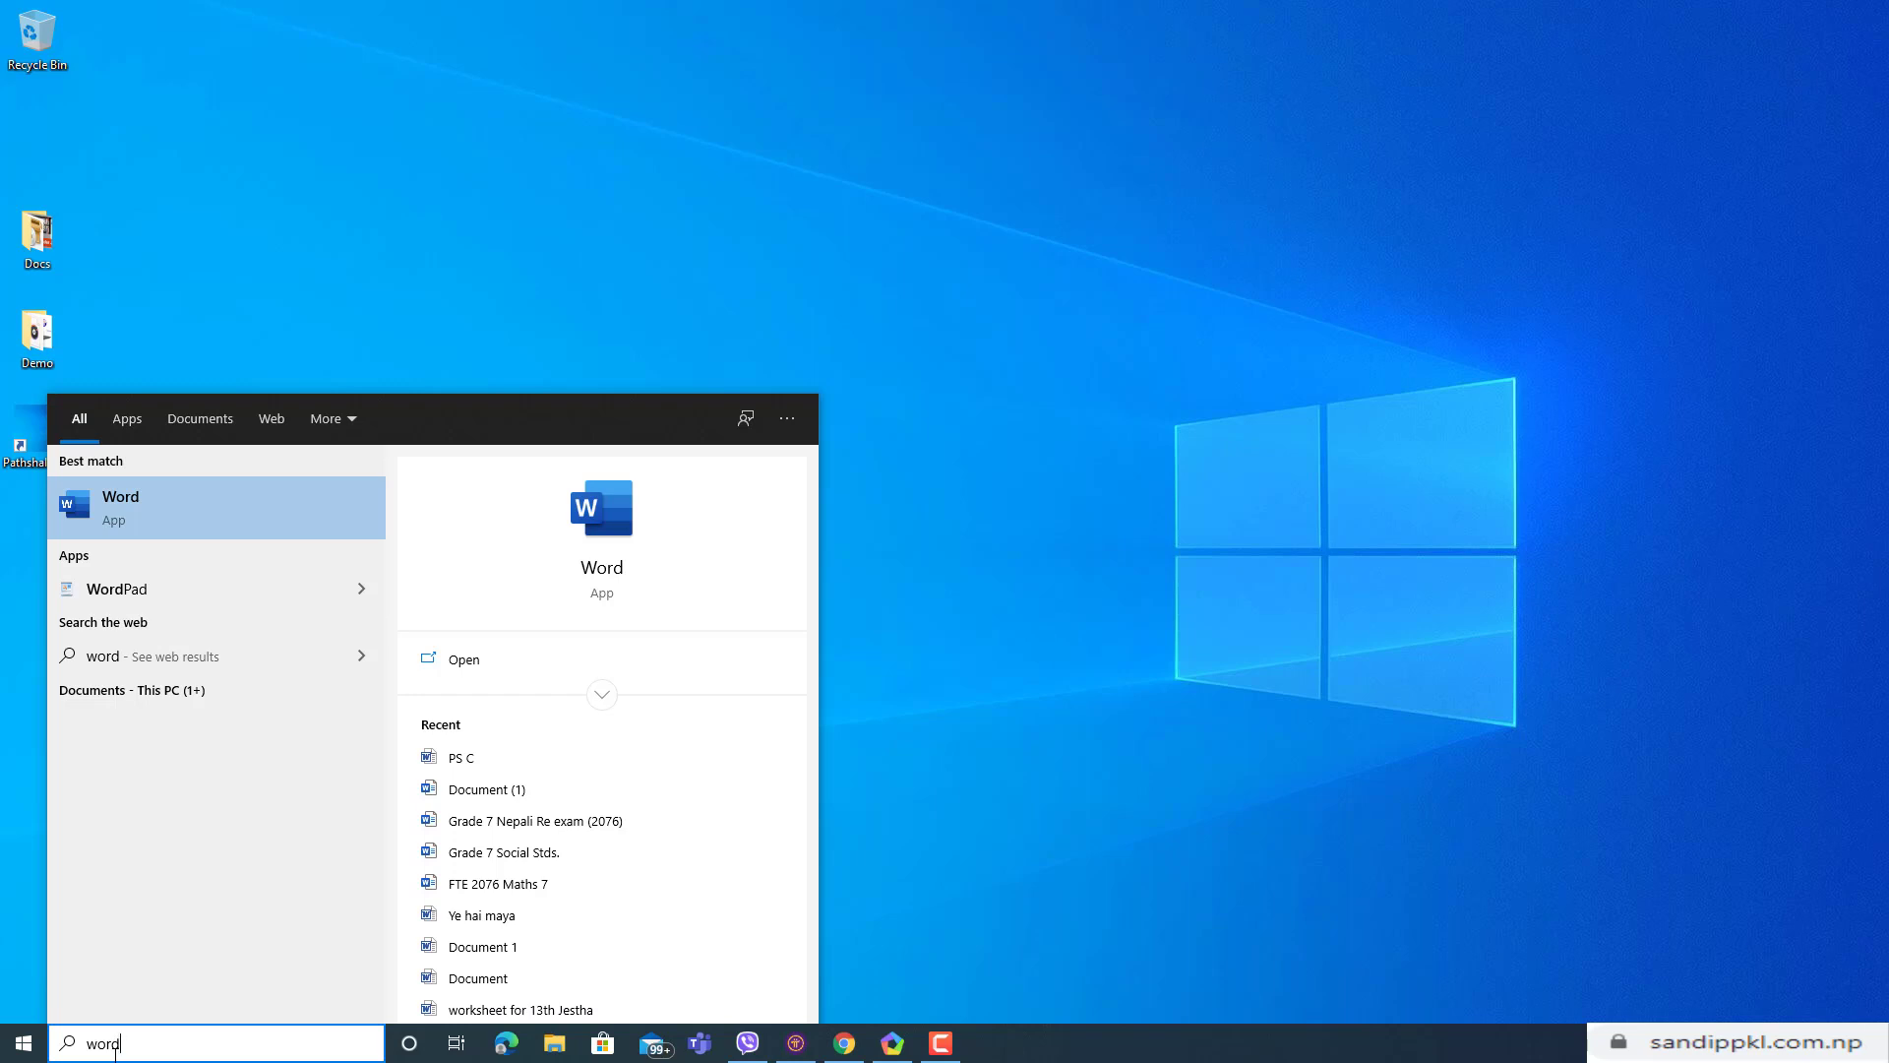
# Step: Open Word and create a blank document
pyautogui.press('Return')
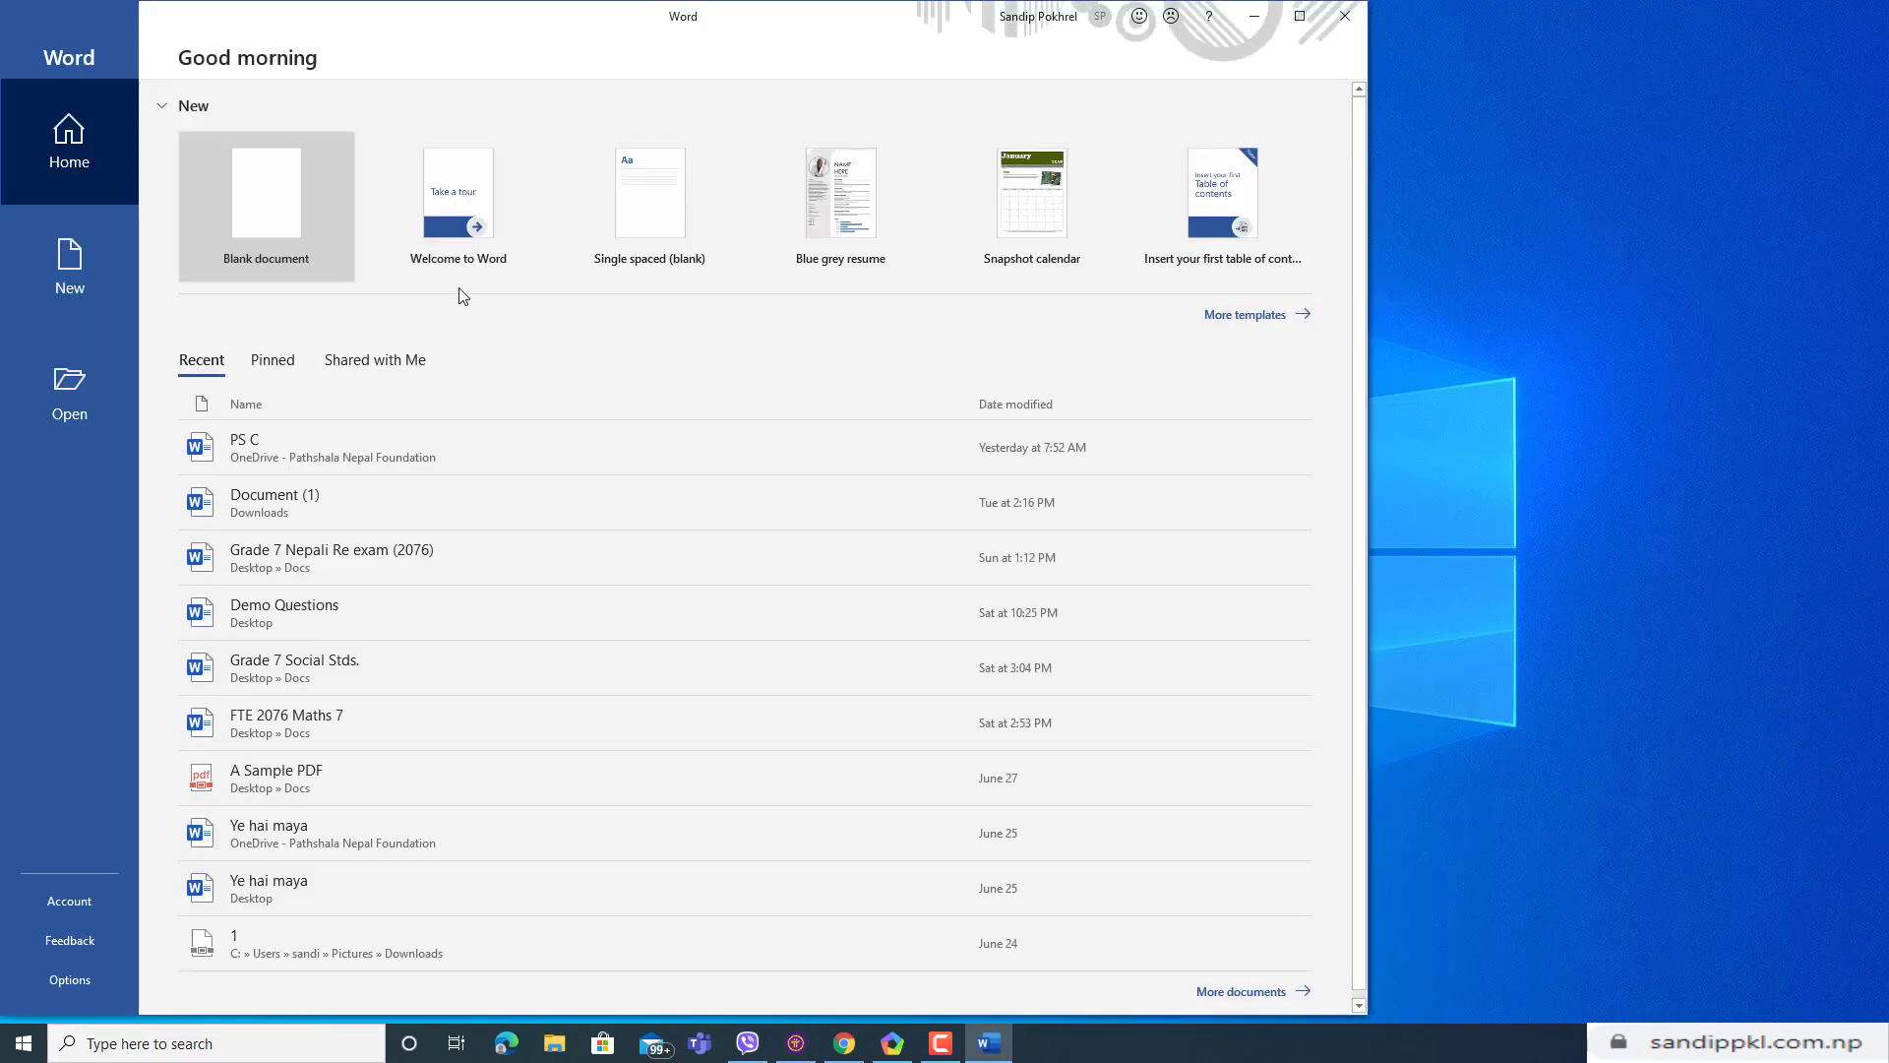
pyautogui.click(269, 196)
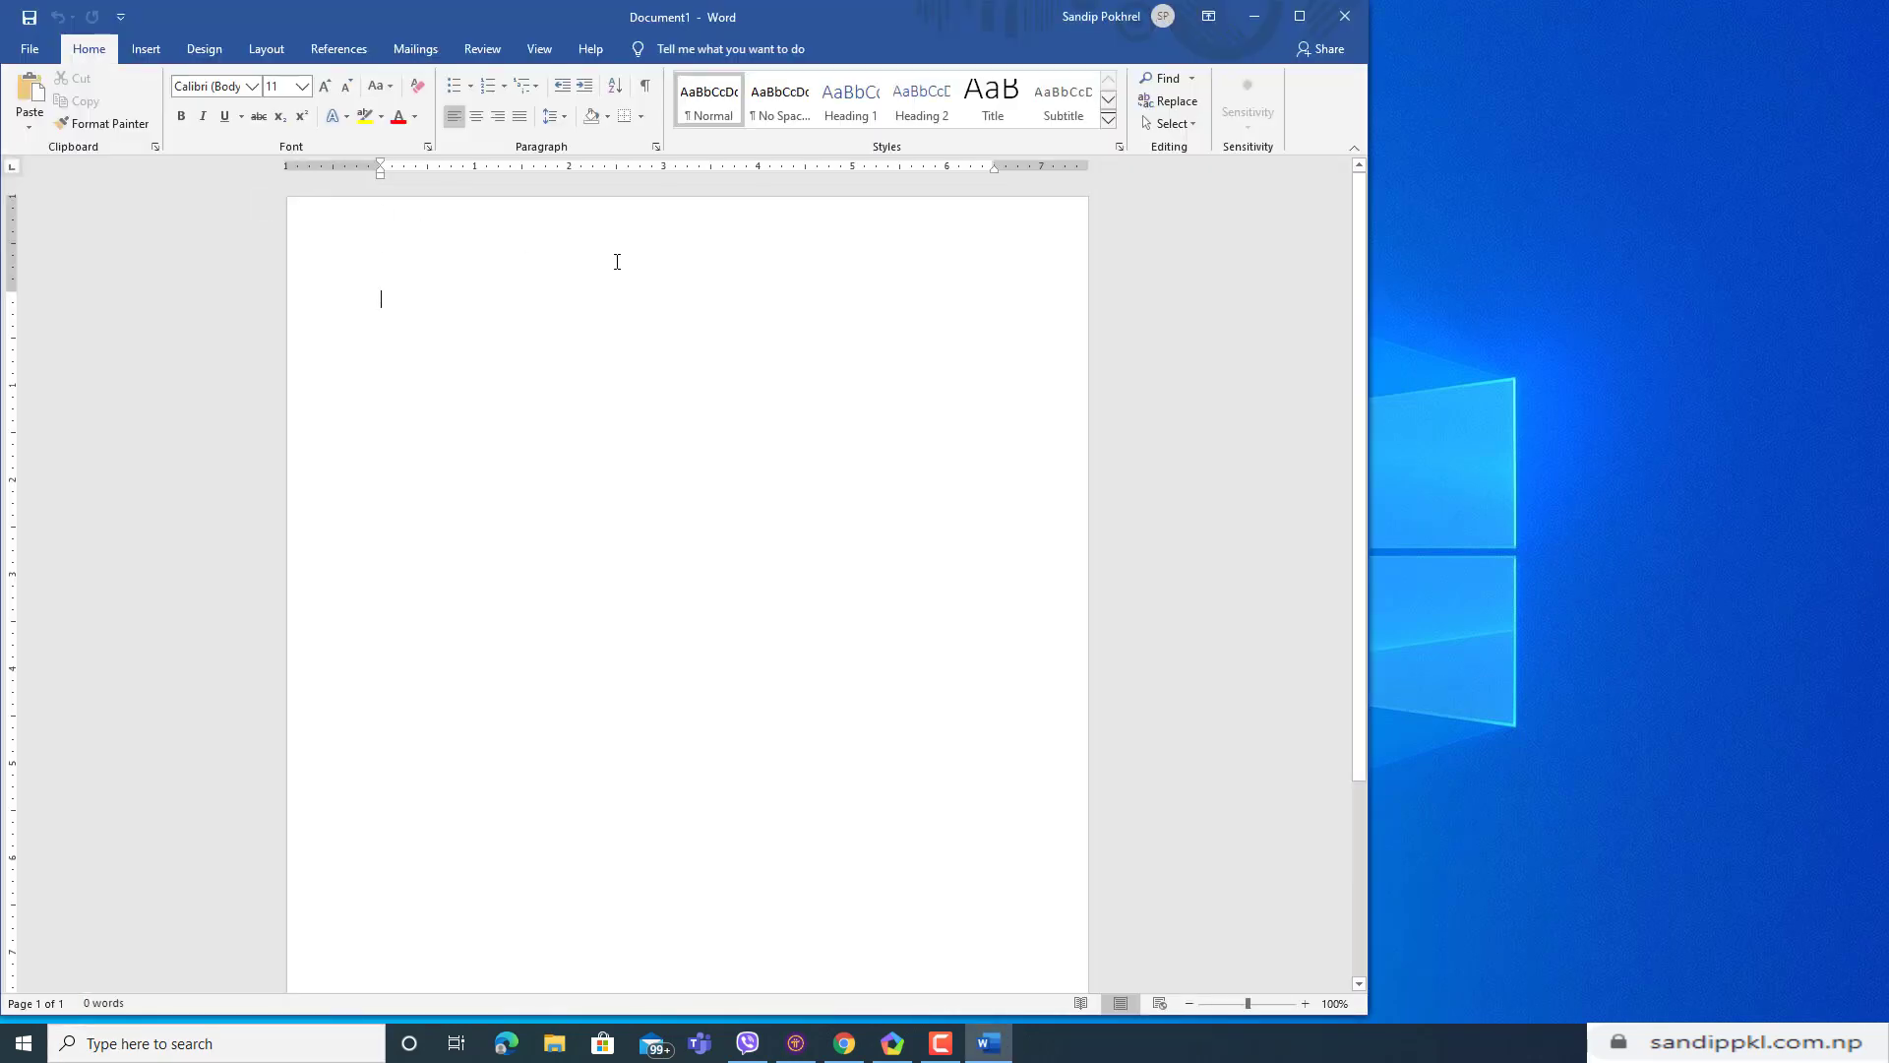
# Step: Search the Office add-in store for "qr" and add the QR Generator add-in, accepting its license terms
pyautogui.click(148, 51)
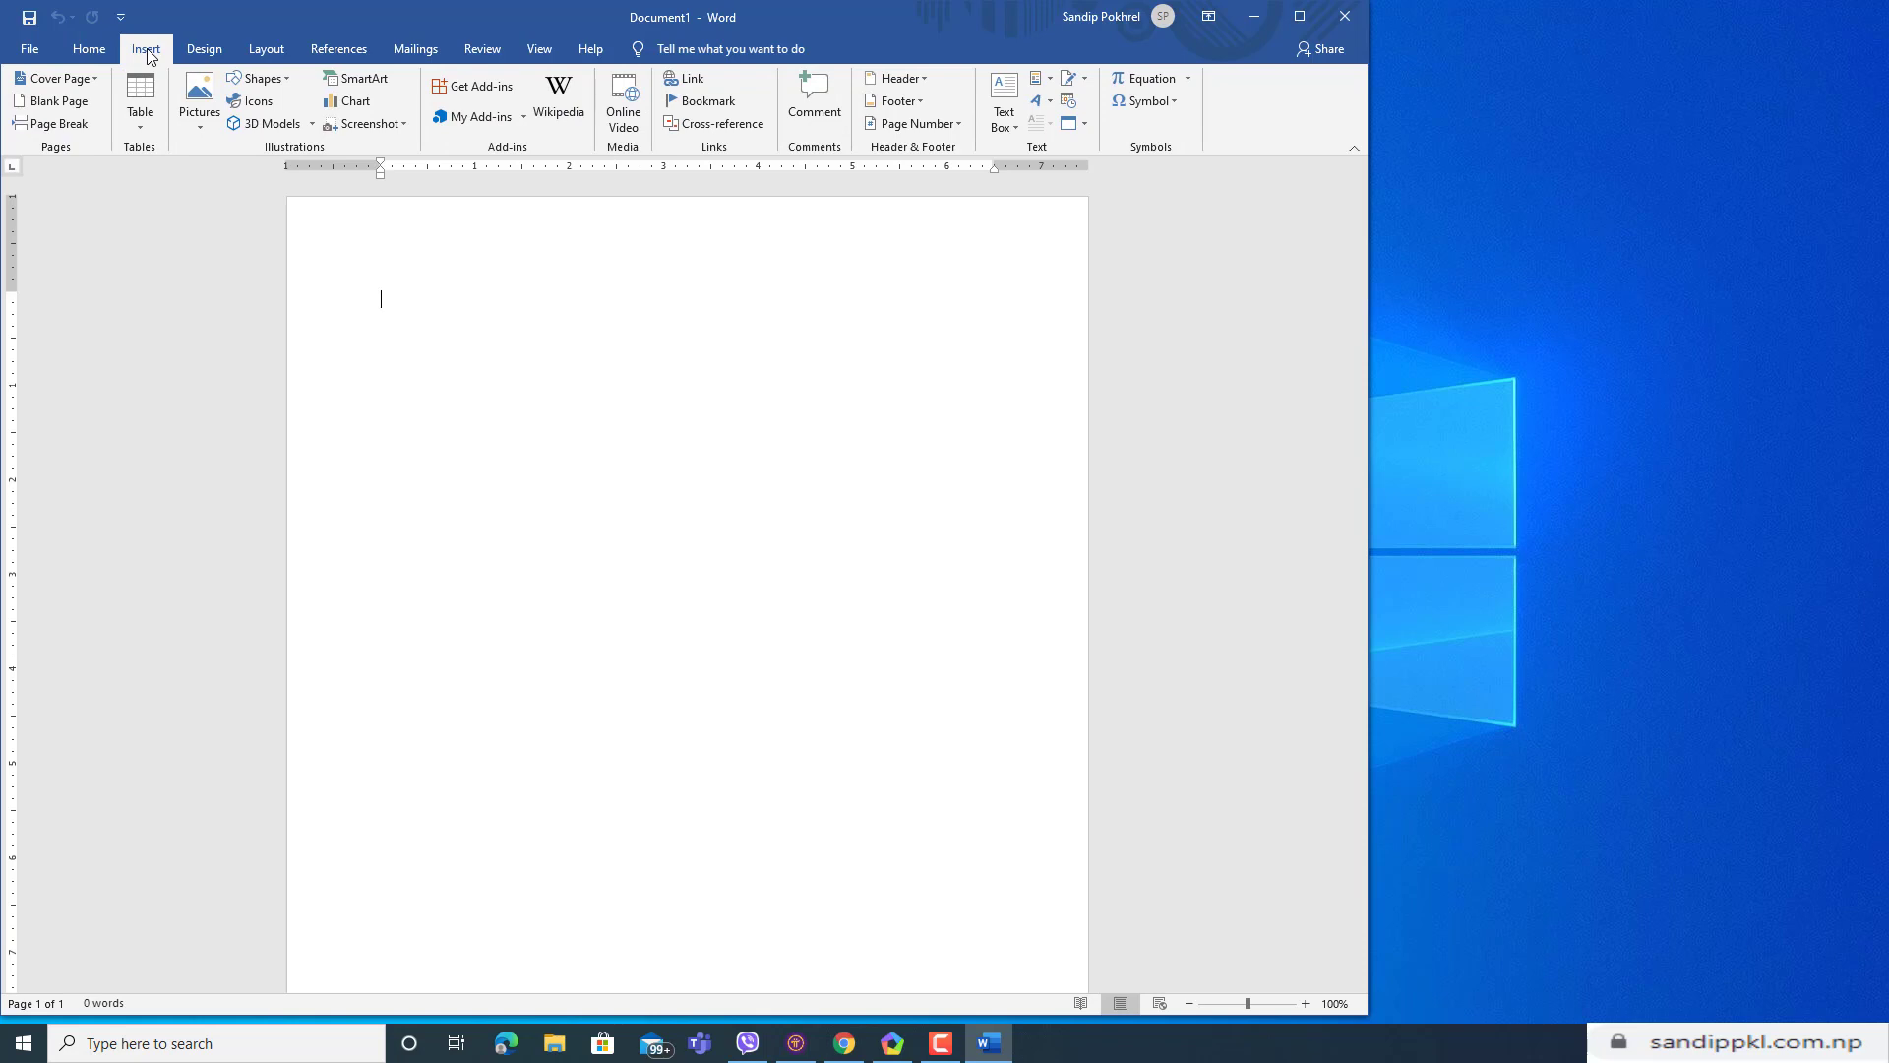
pyautogui.click(488, 91)
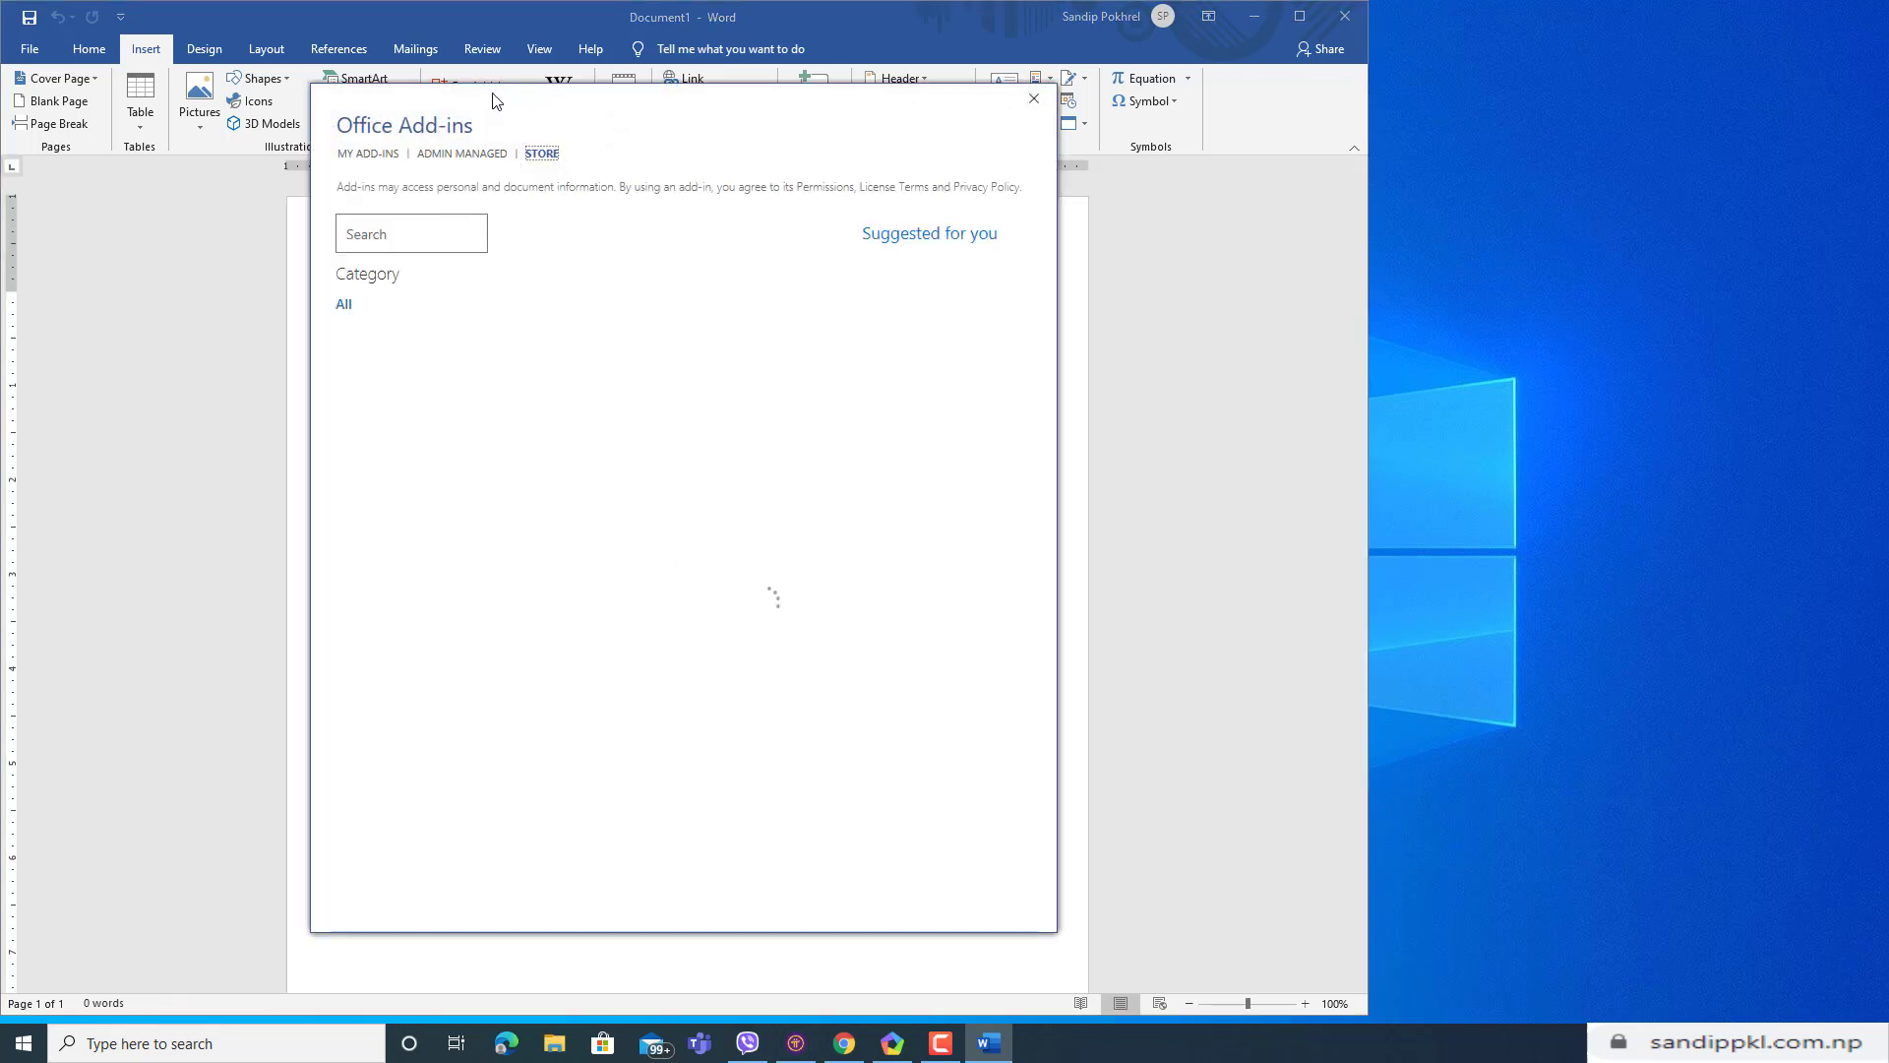
pyautogui.click(394, 229)
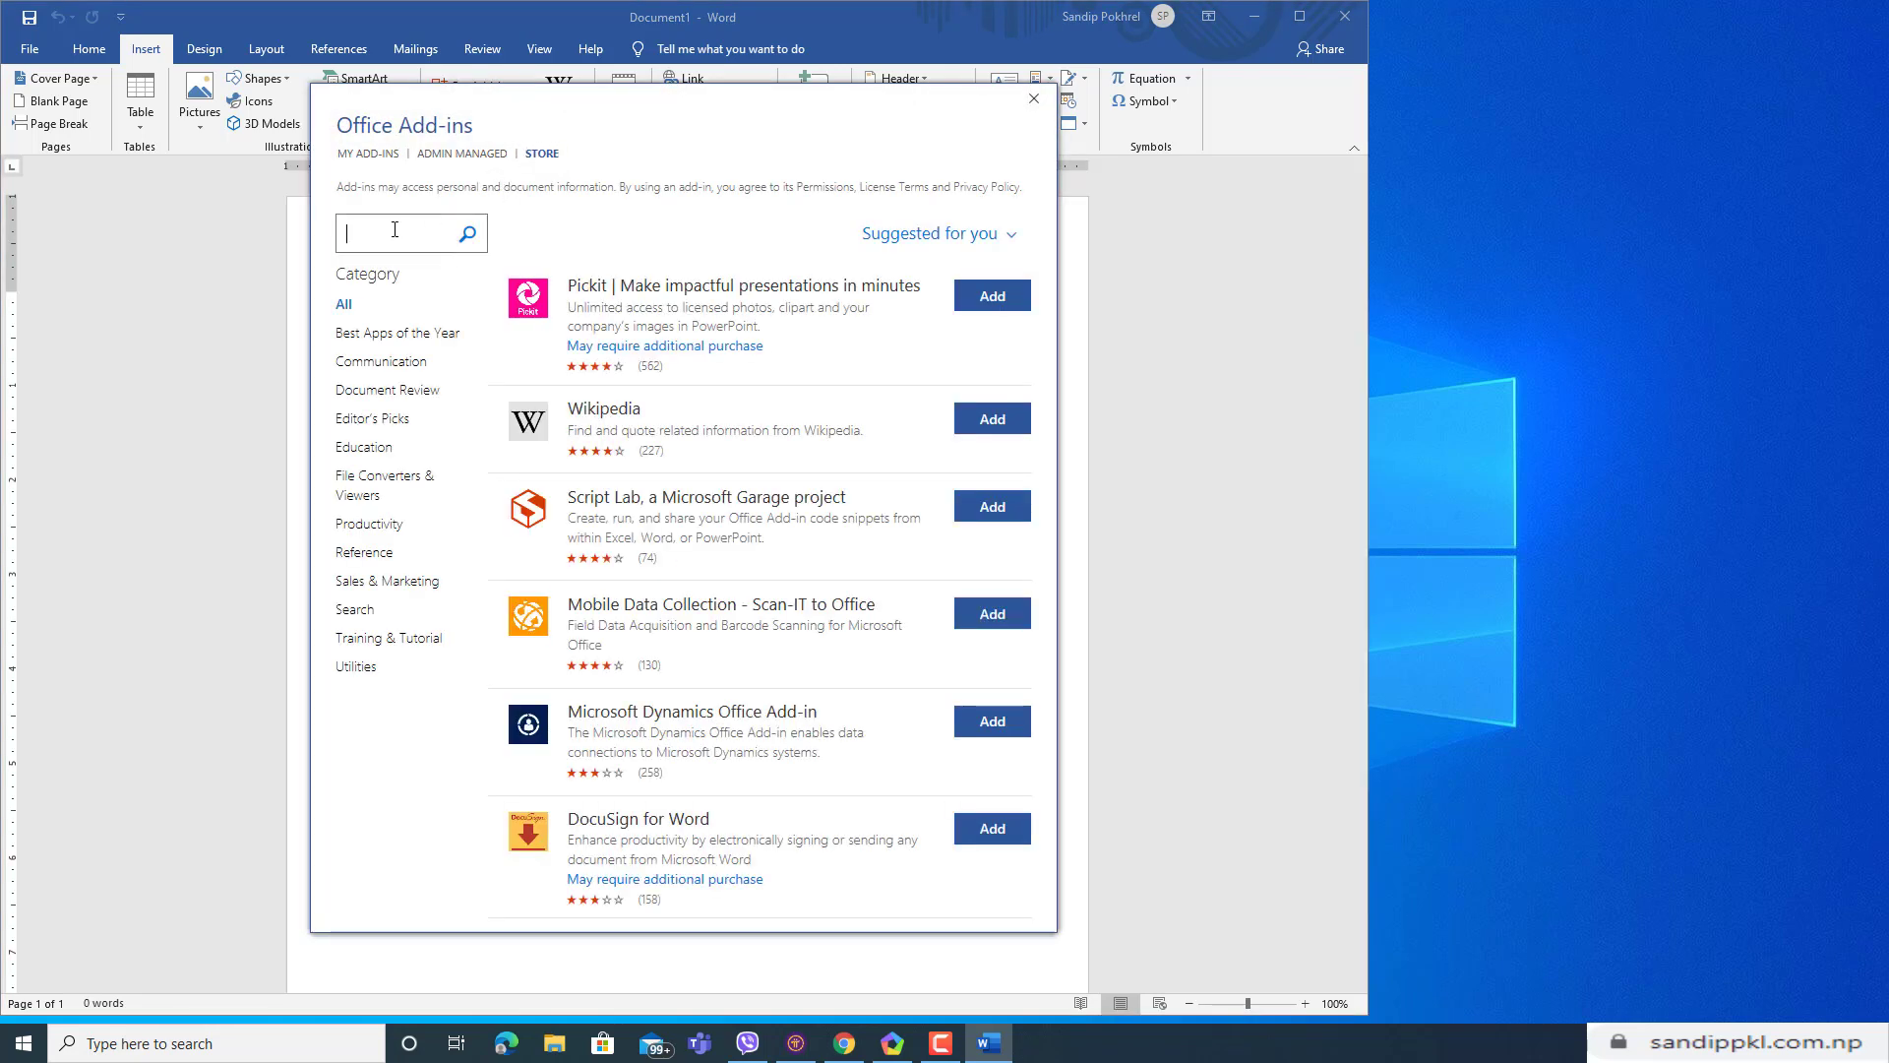
pyautogui.write('qr')
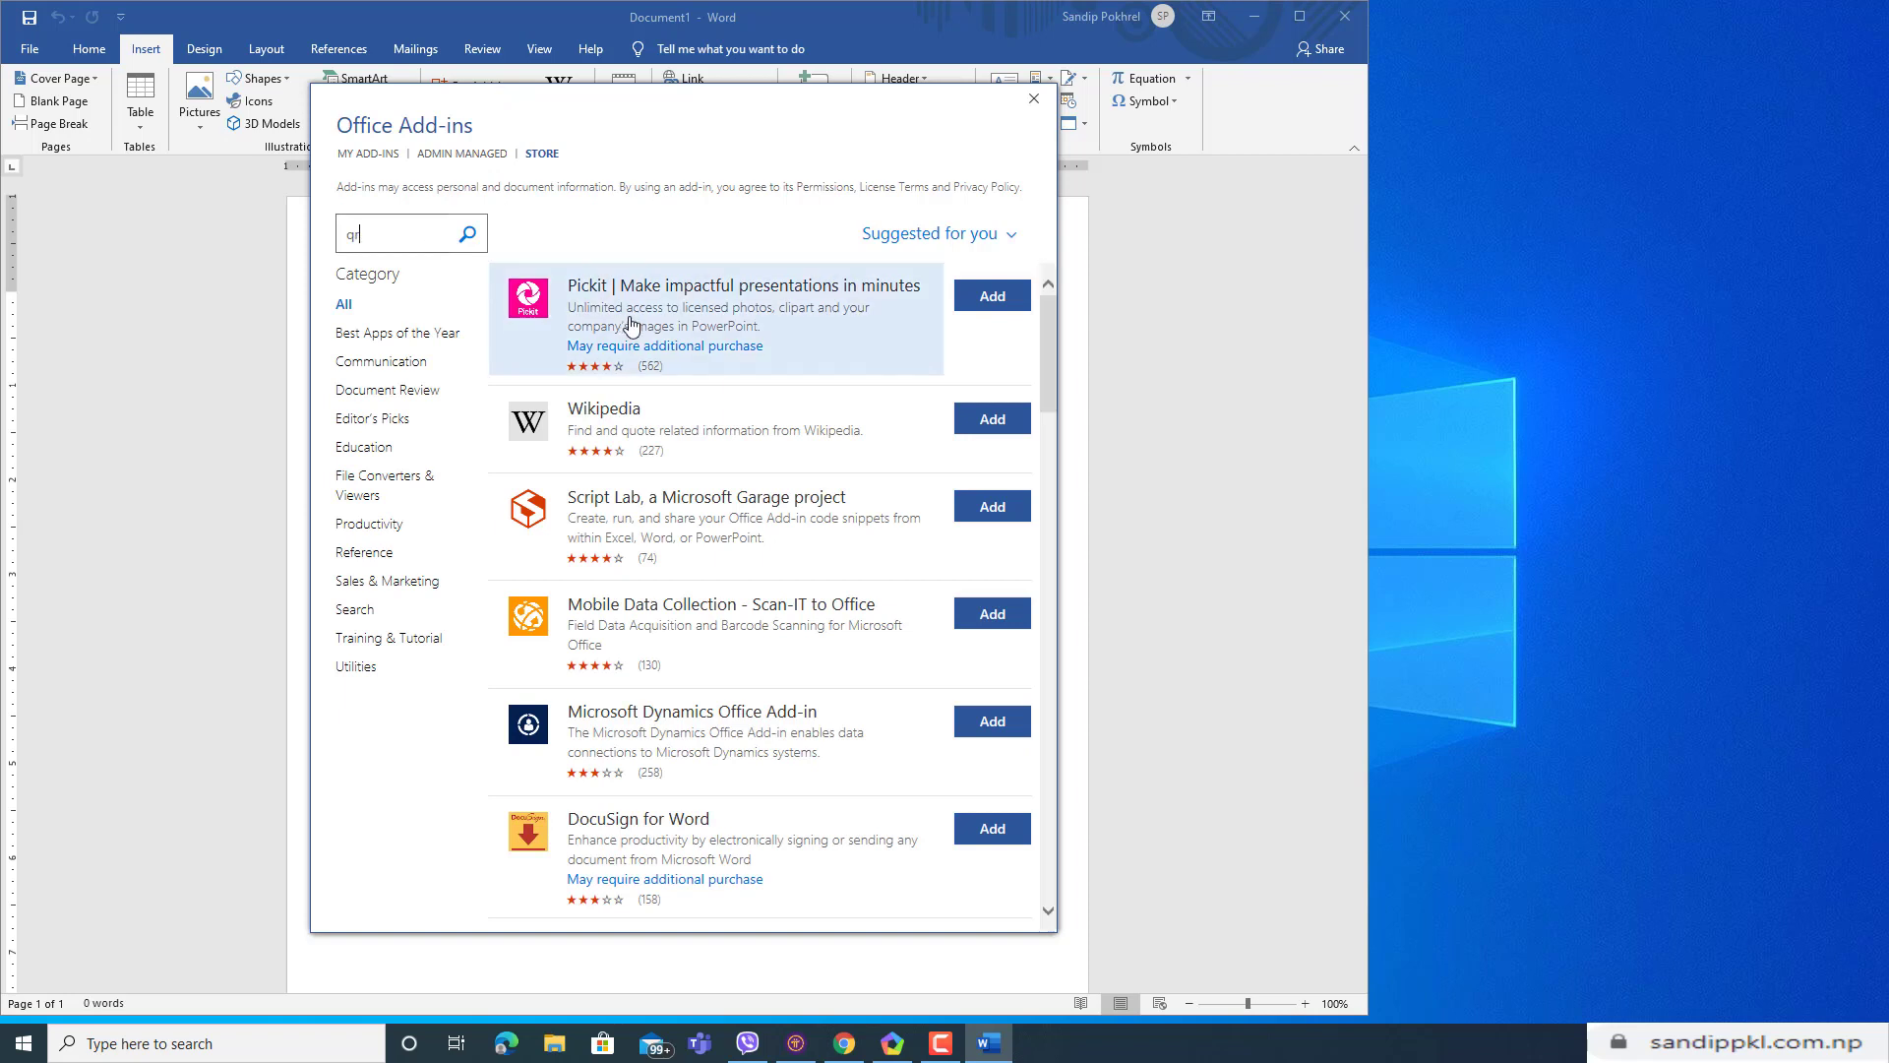
pyautogui.click(467, 234)
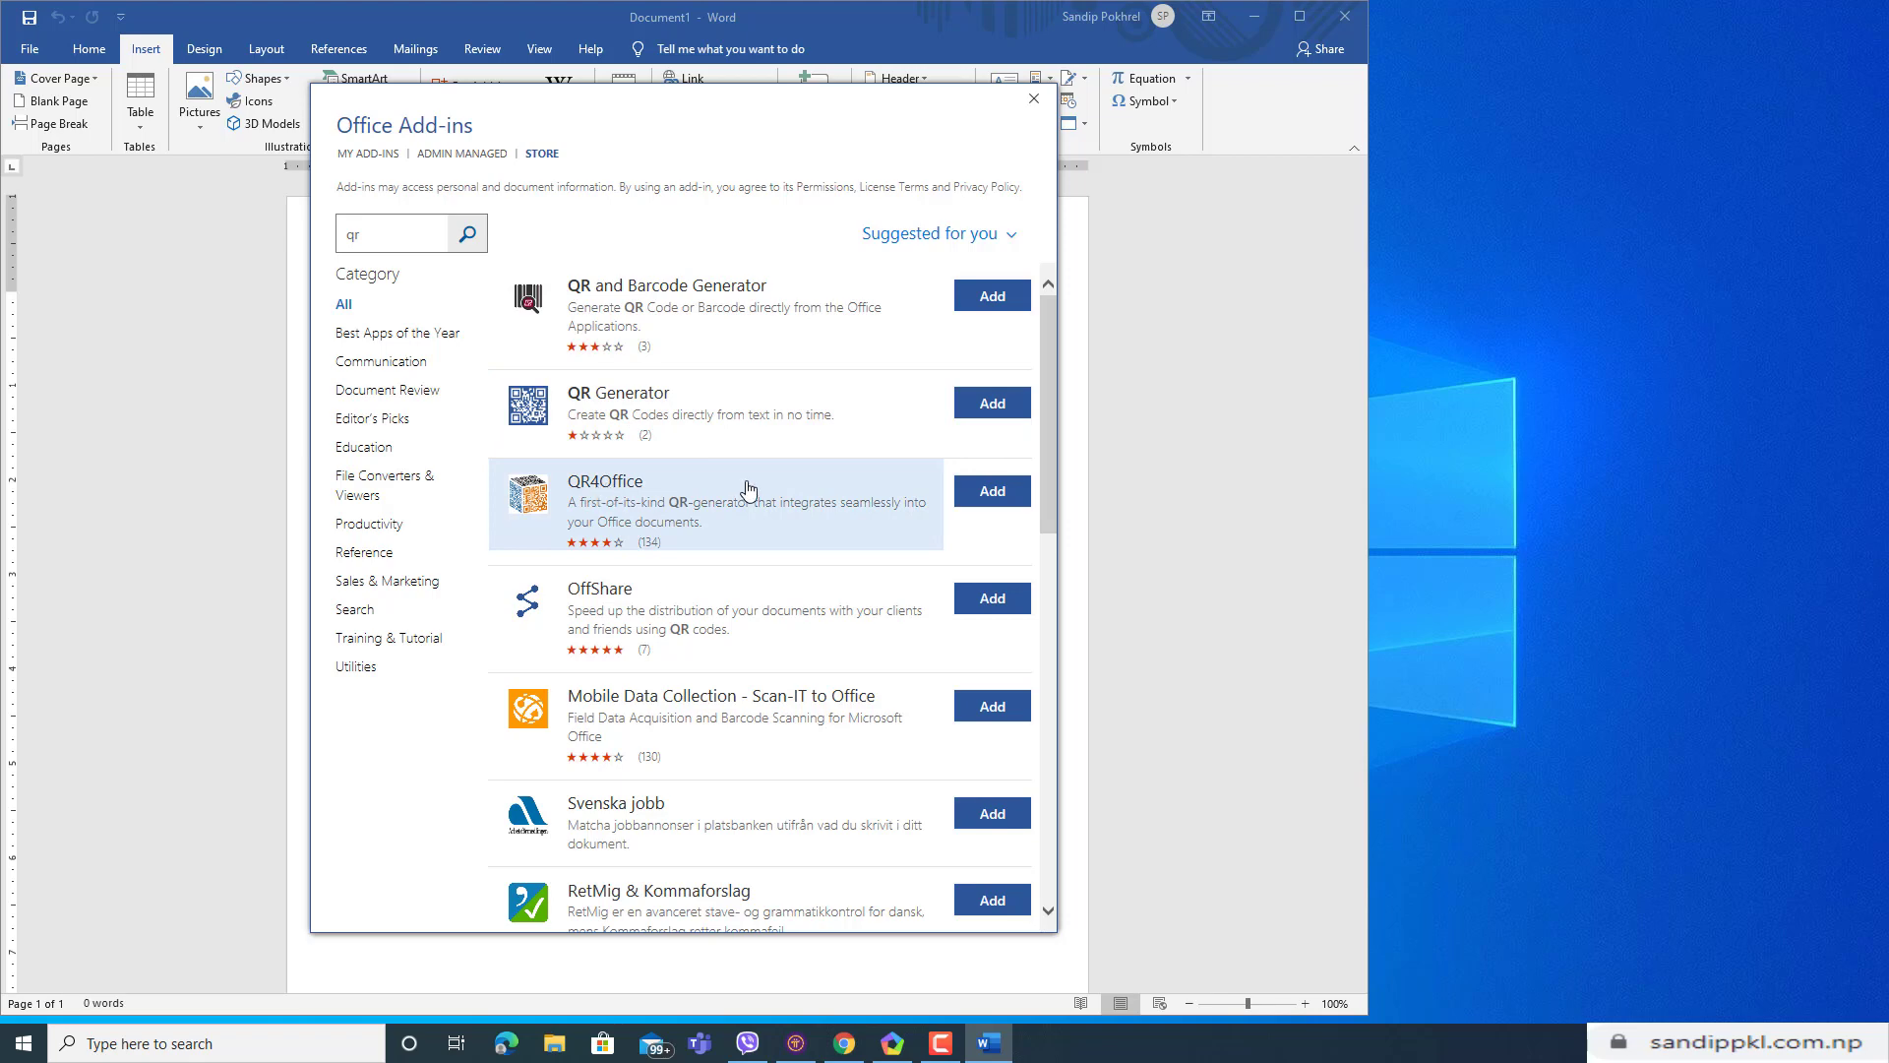
pyautogui.click(1000, 409)
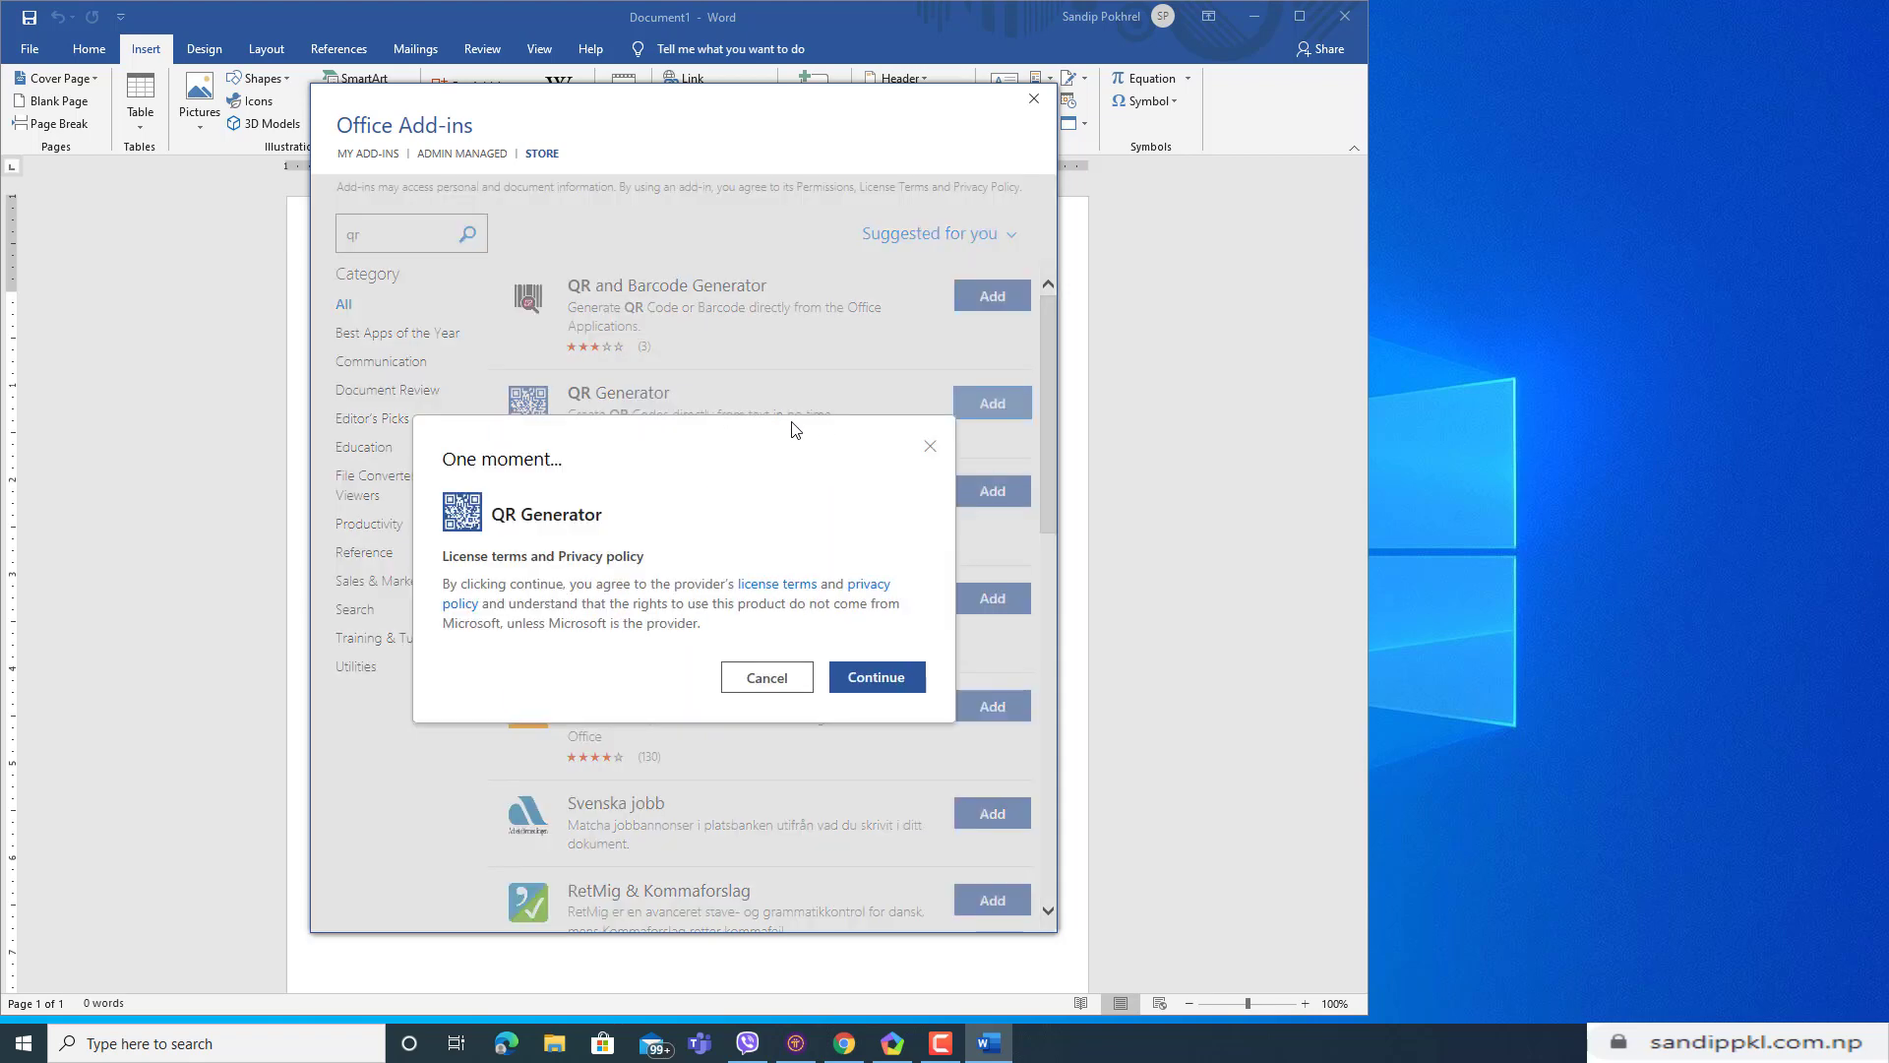
pyautogui.click(852, 685)
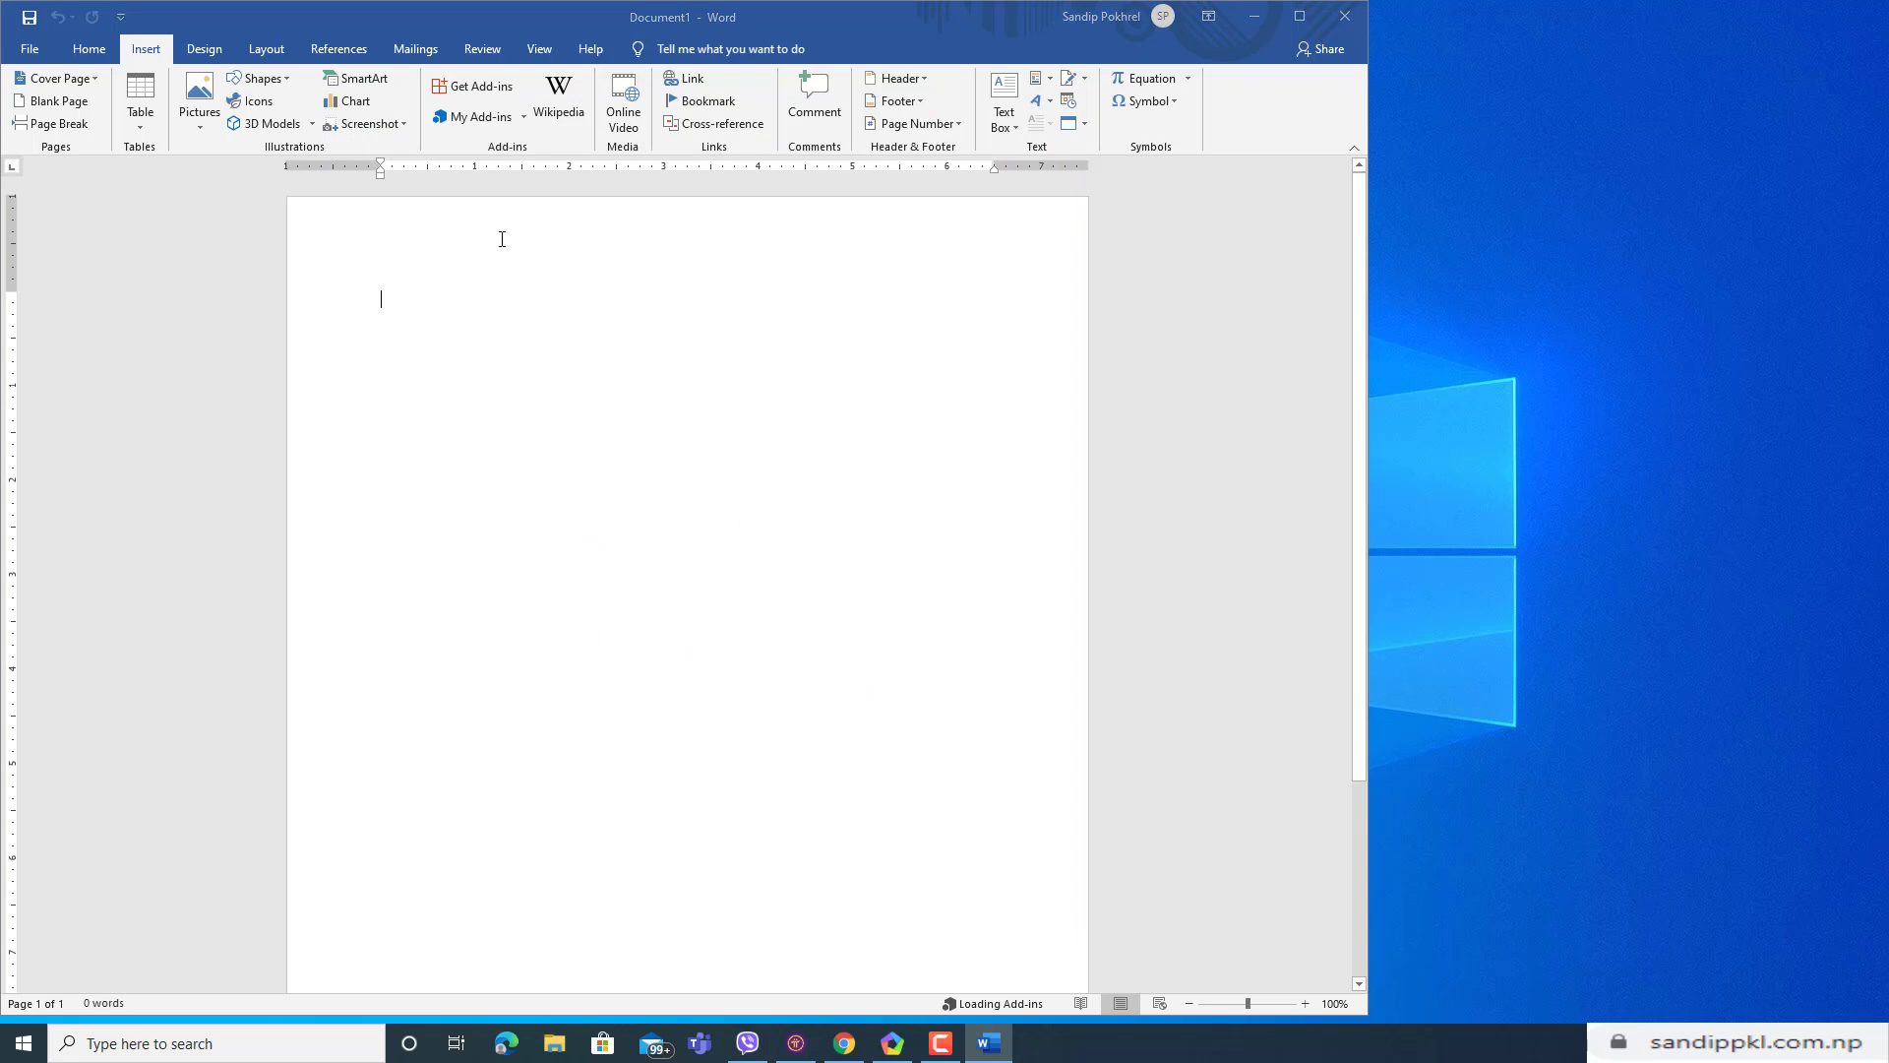
# Step: Load QR4Office from the personal add-ins and close the QR Generator pane
pyautogui.click(511, 122)
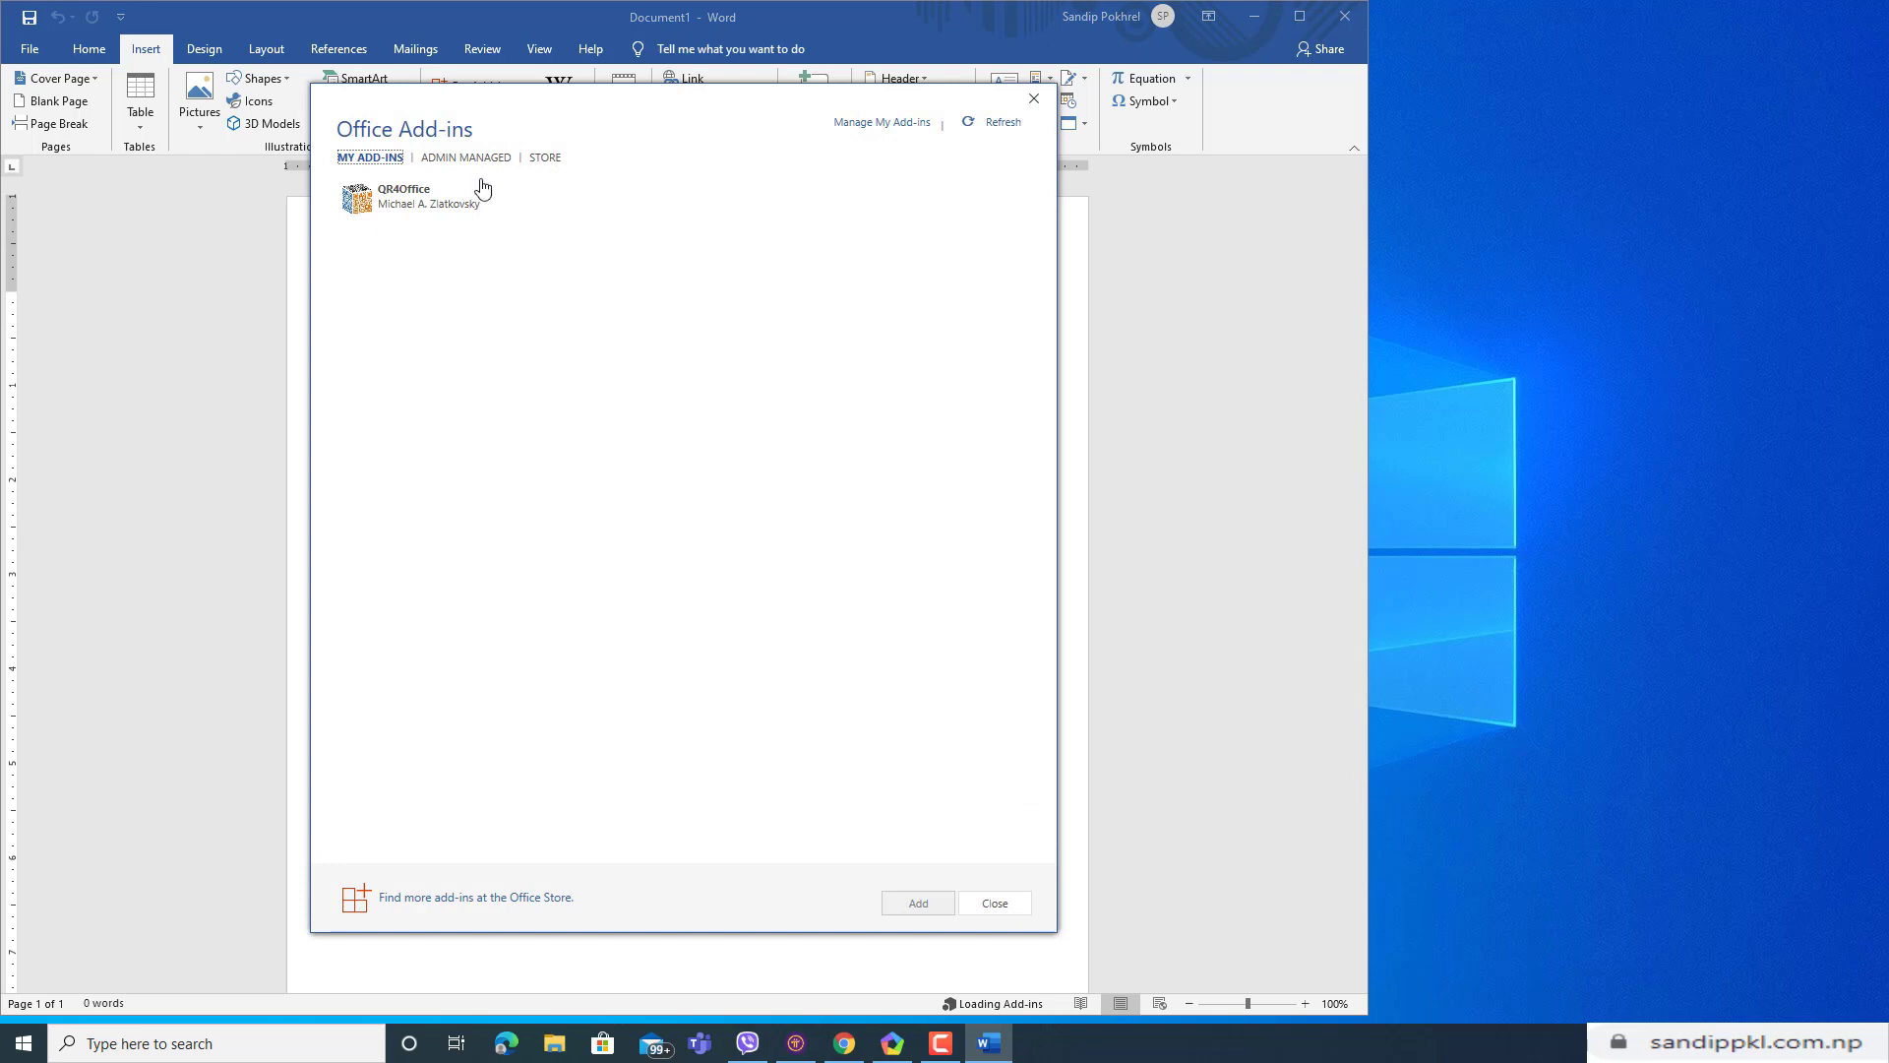
pyautogui.click(406, 206)
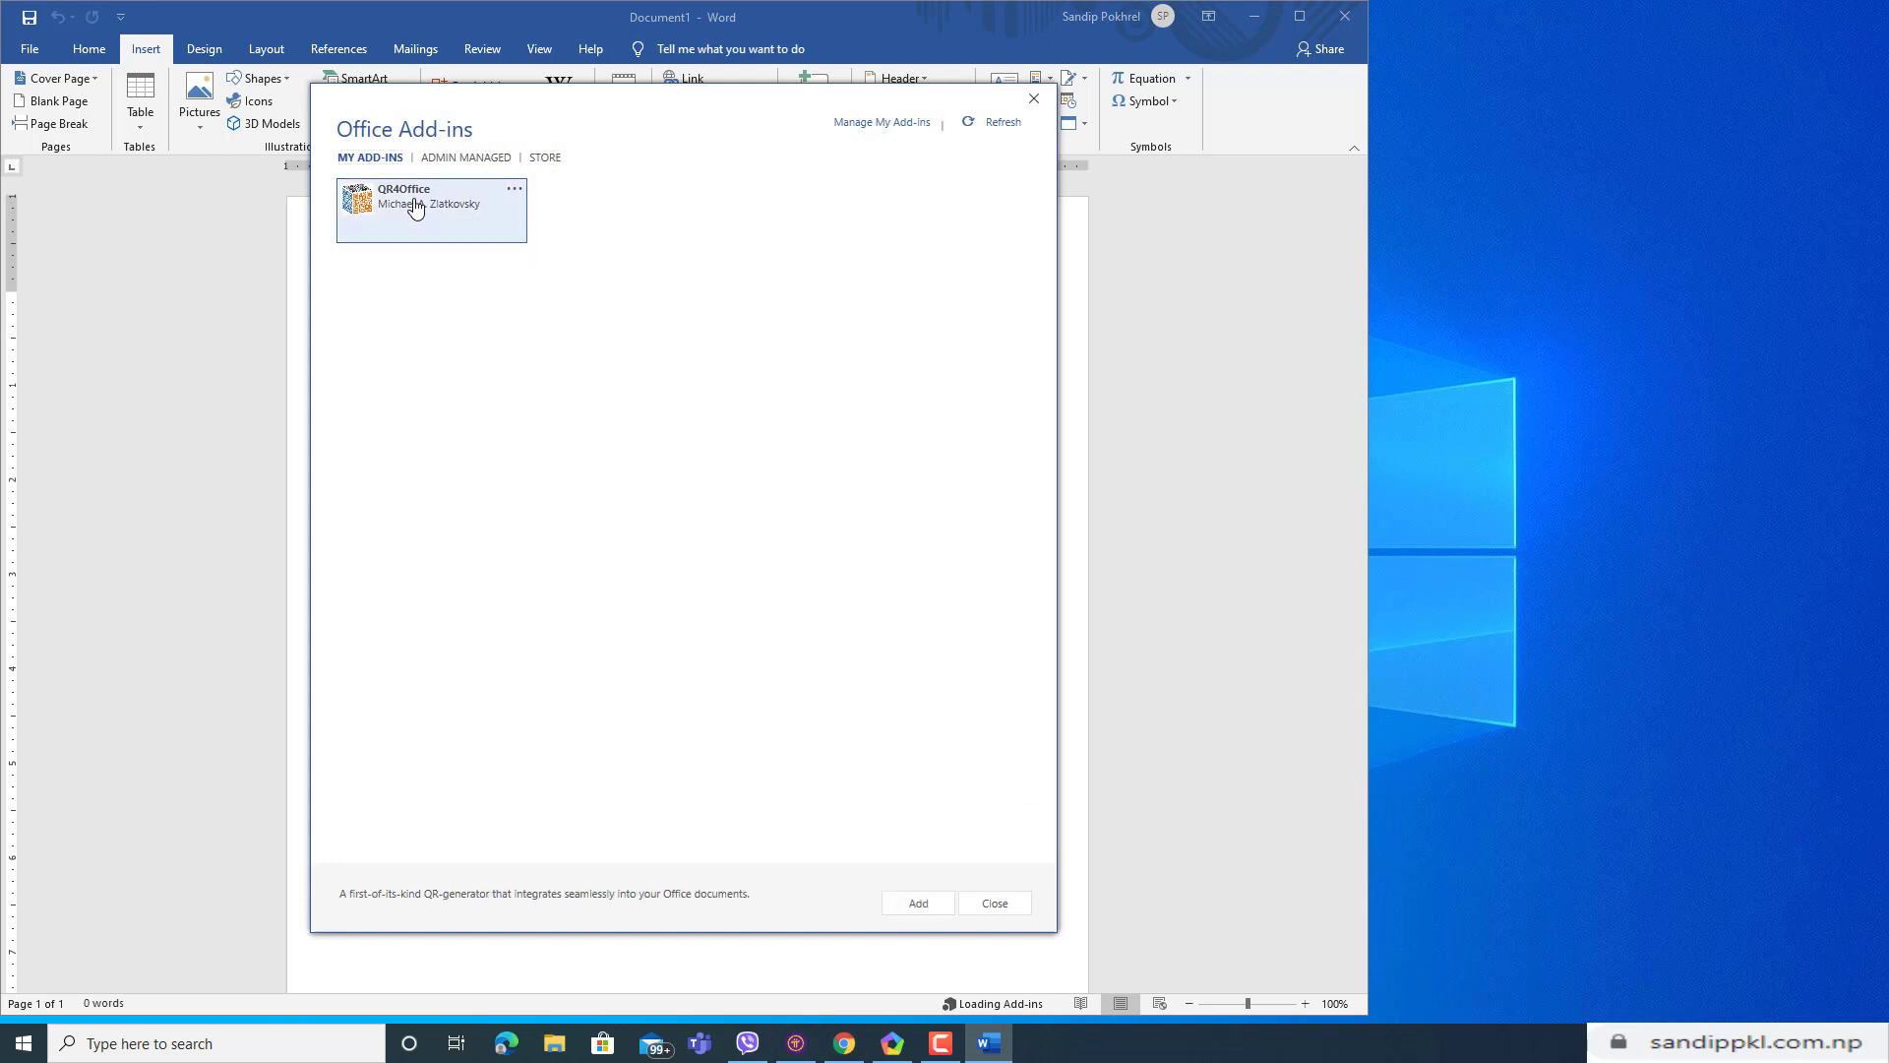
pyautogui.click(918, 903)
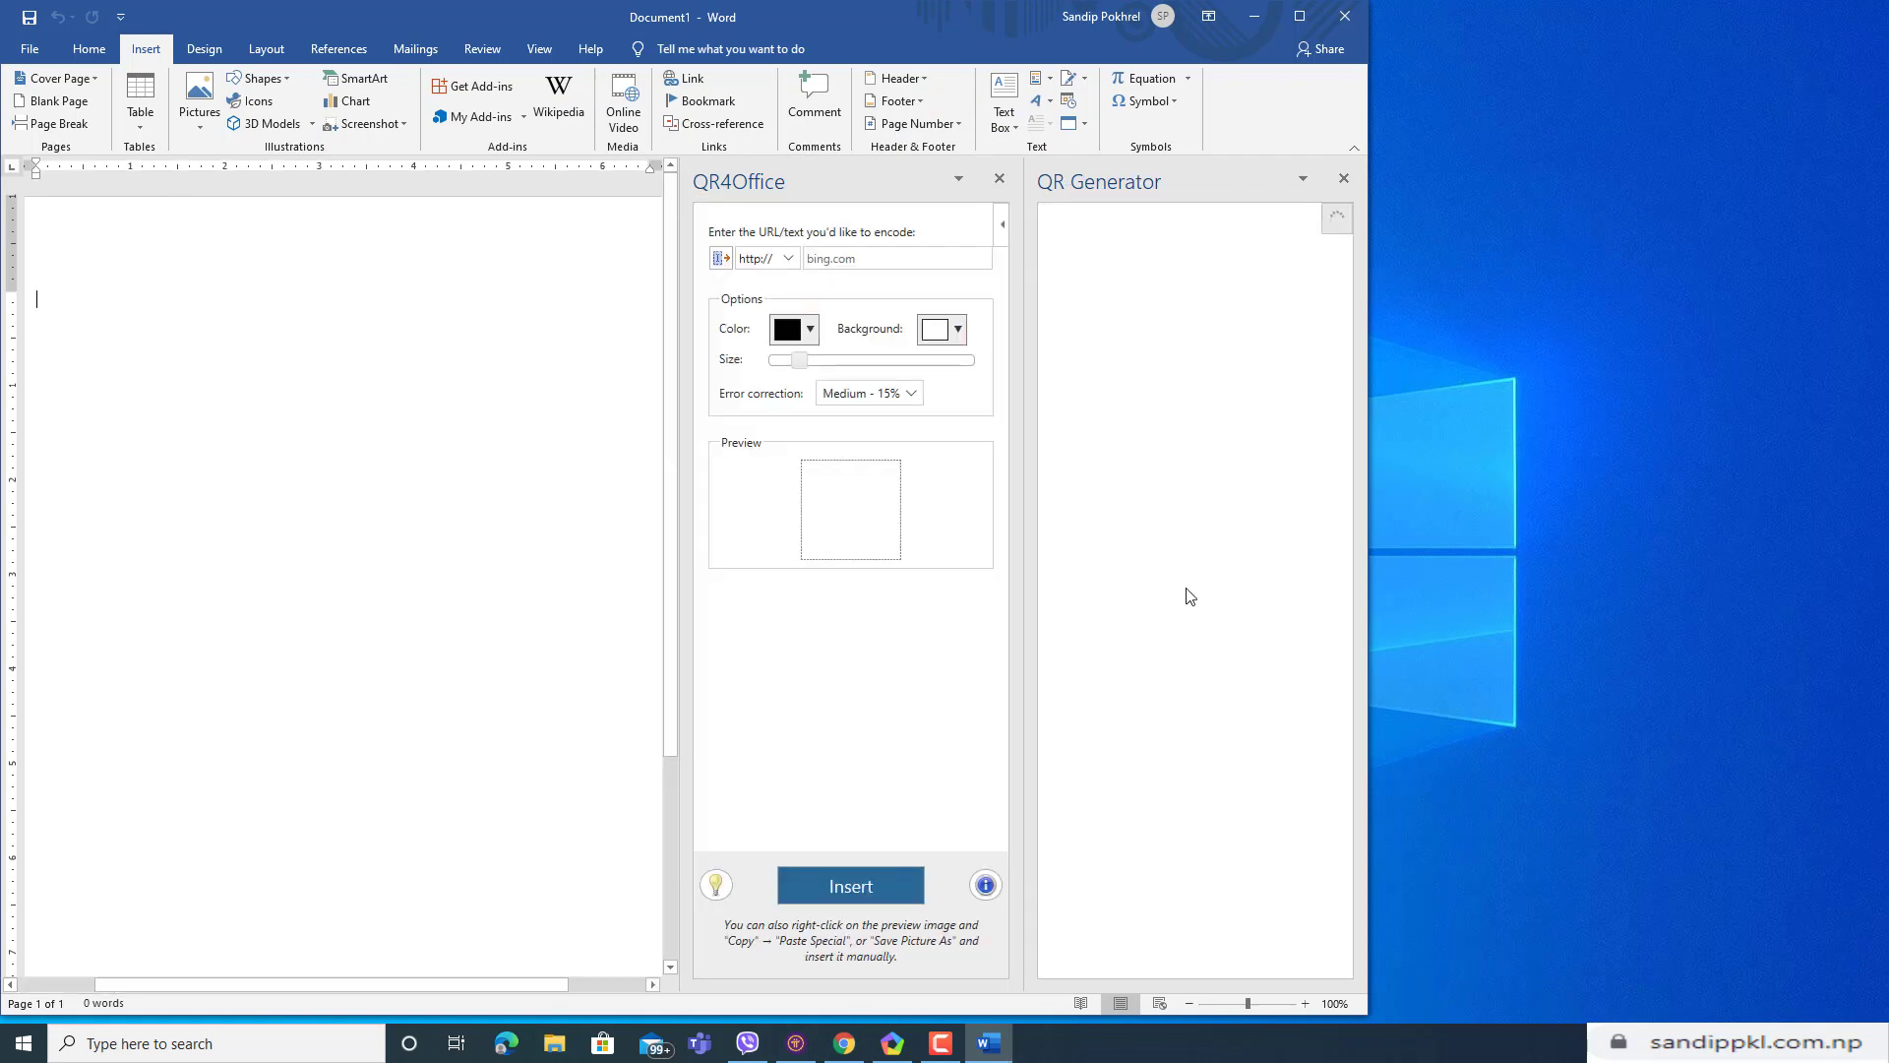
pyautogui.click(1344, 180)
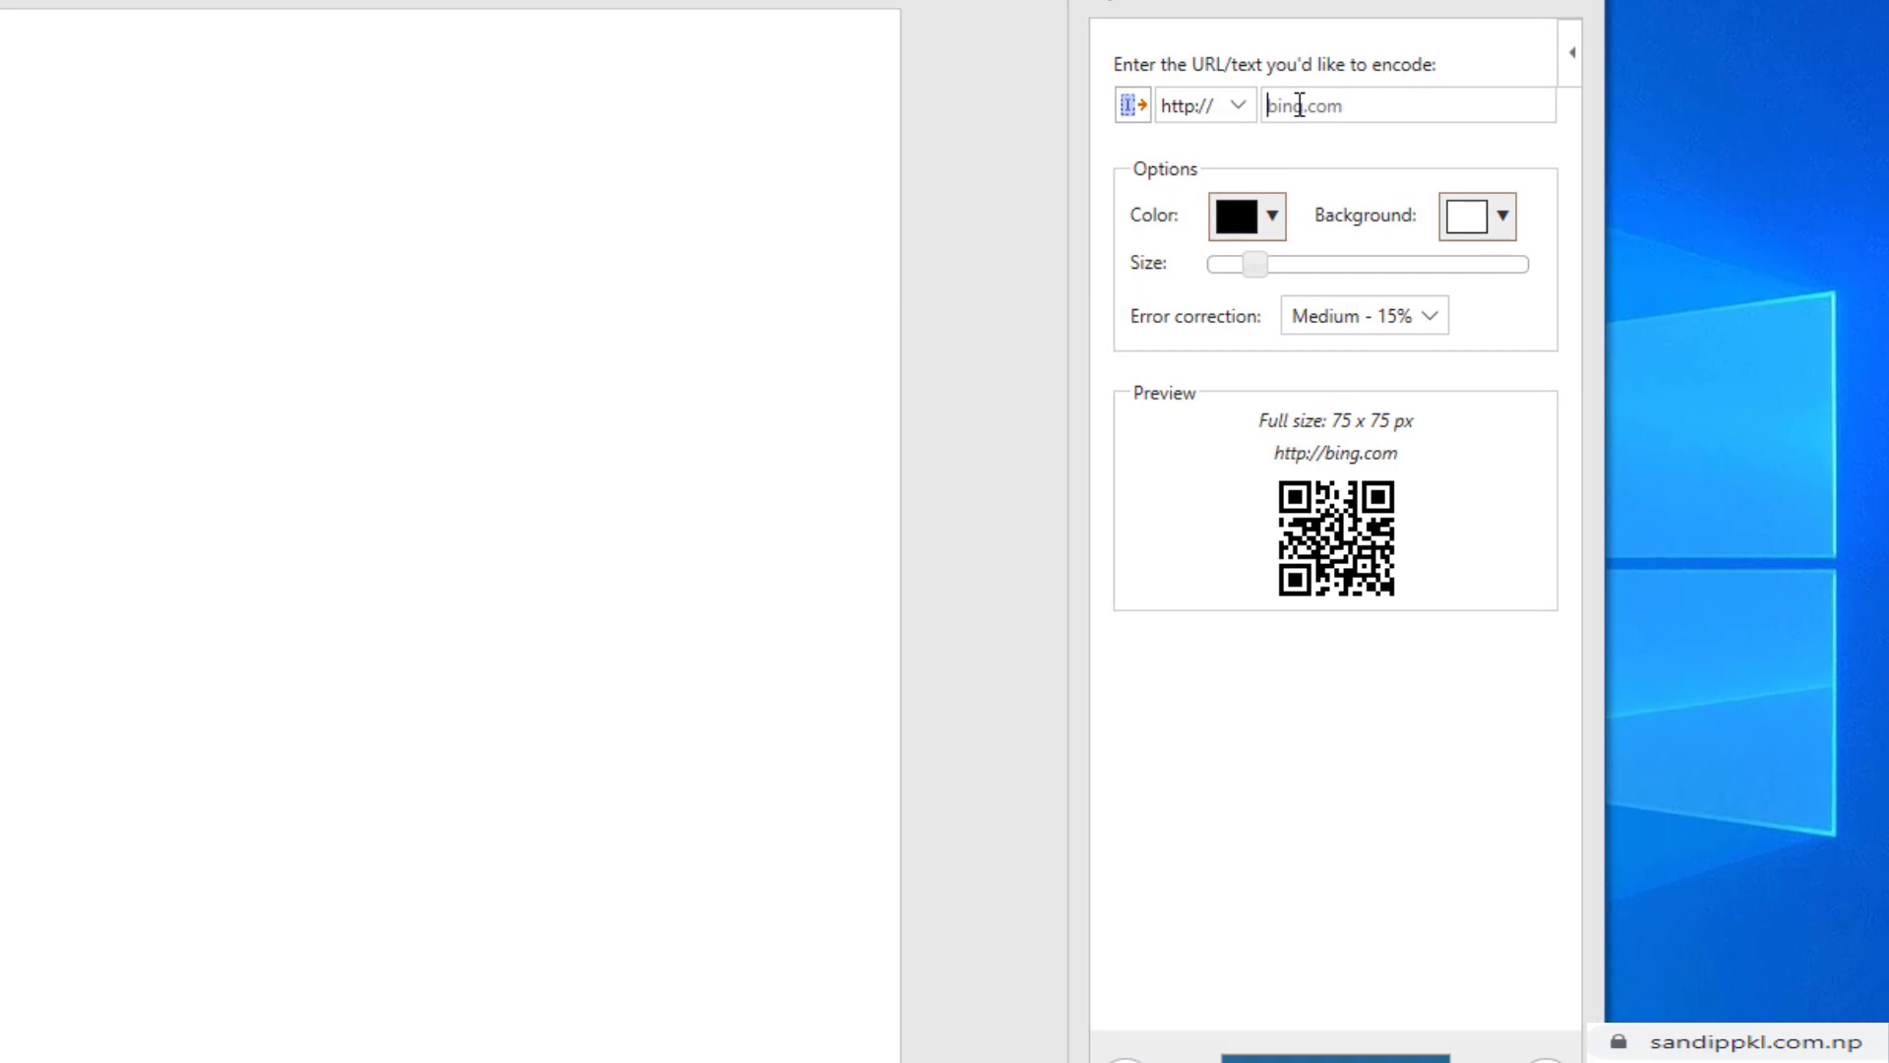
pyautogui.write('san')
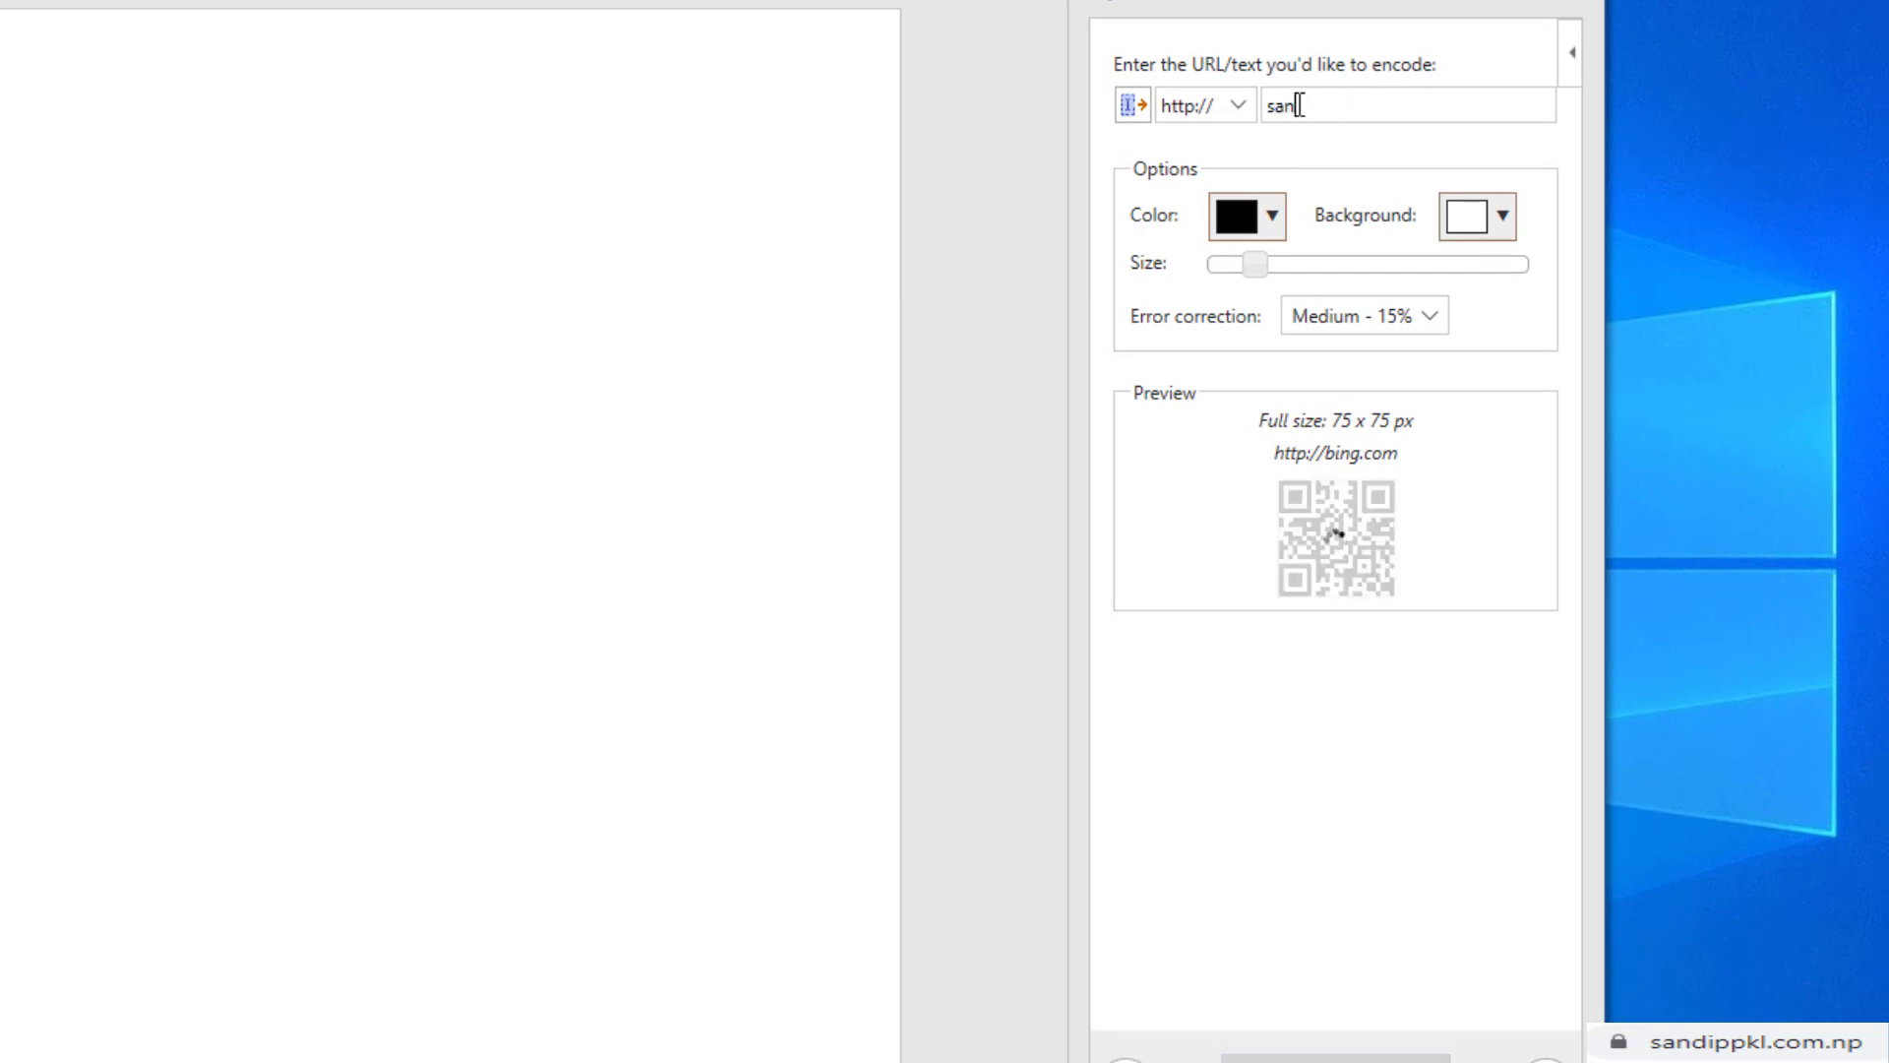
pyautogui.write('dip')
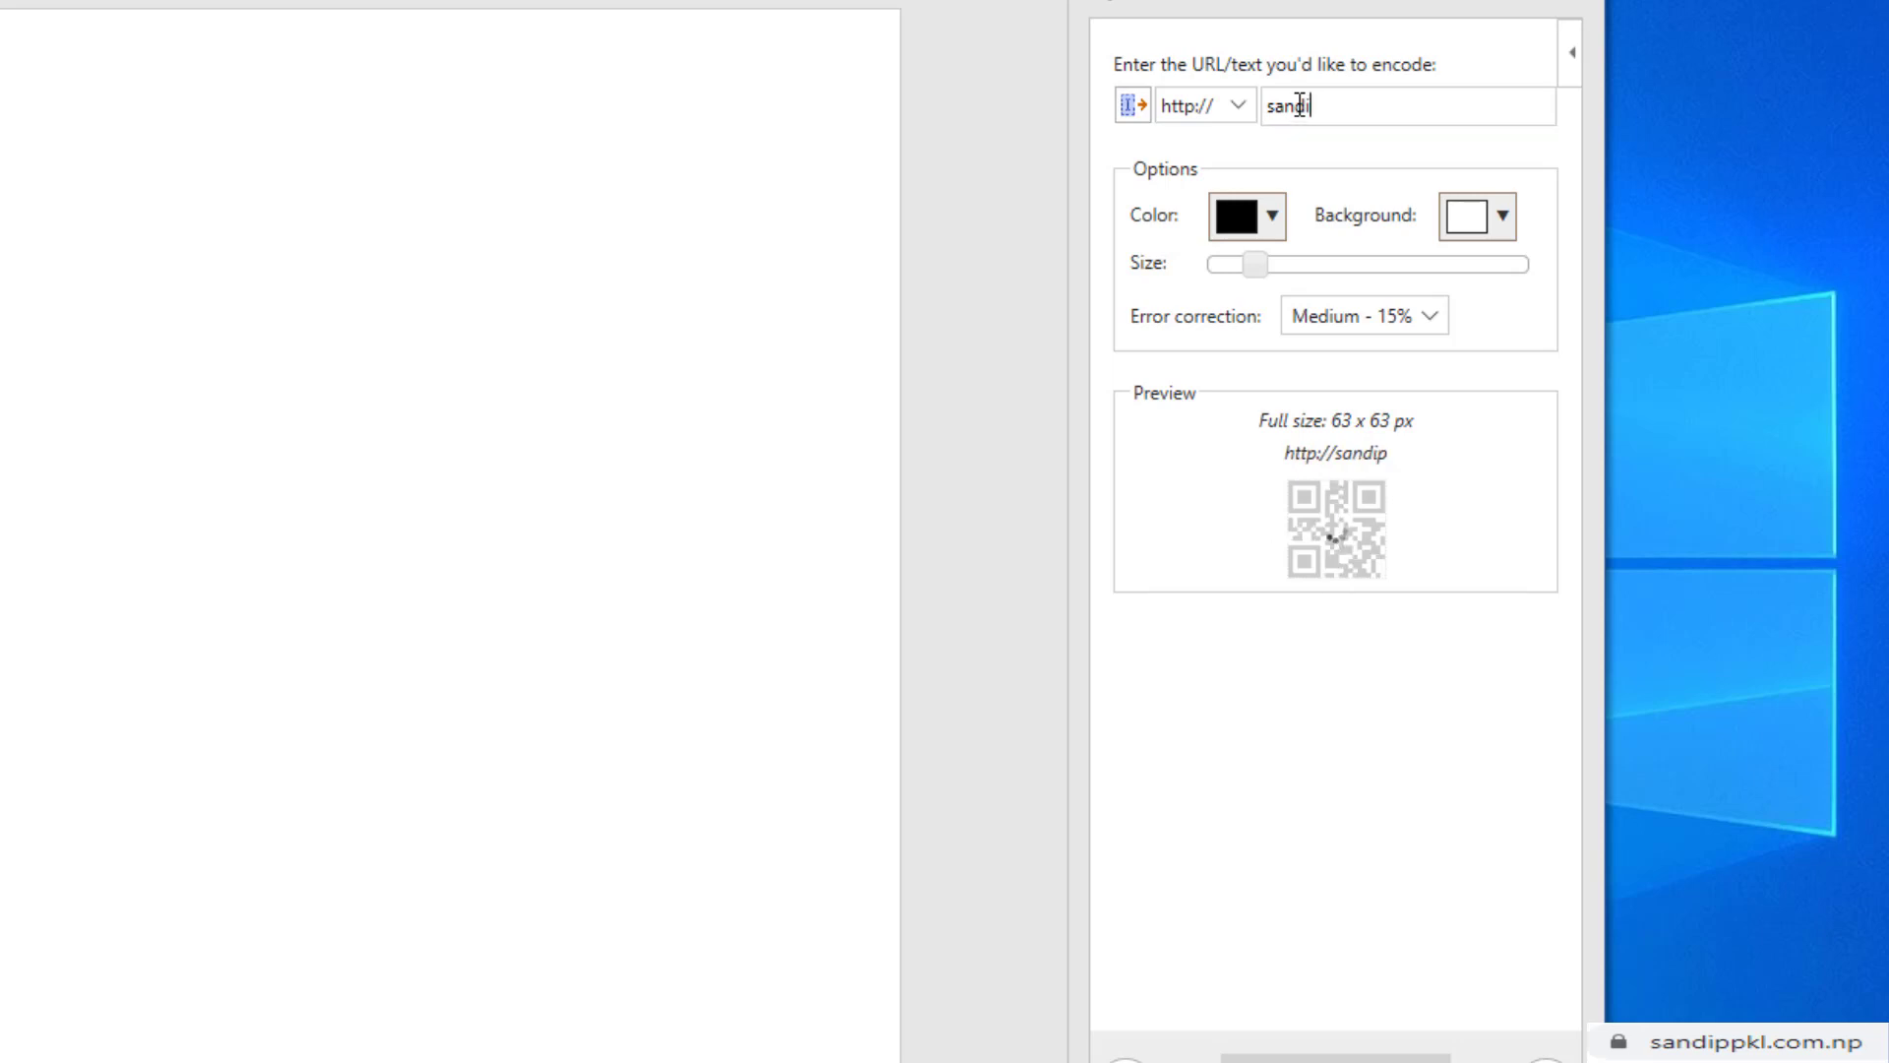
pyautogui.press('BackSpace')
pyautogui.press('BackSpace')
pyautogui.press('BackSpace')
pyautogui.press('BackSpace')
pyautogui.press('BackSpace')
pyautogui.press('BackSpace')
pyautogui.write('www.sand')
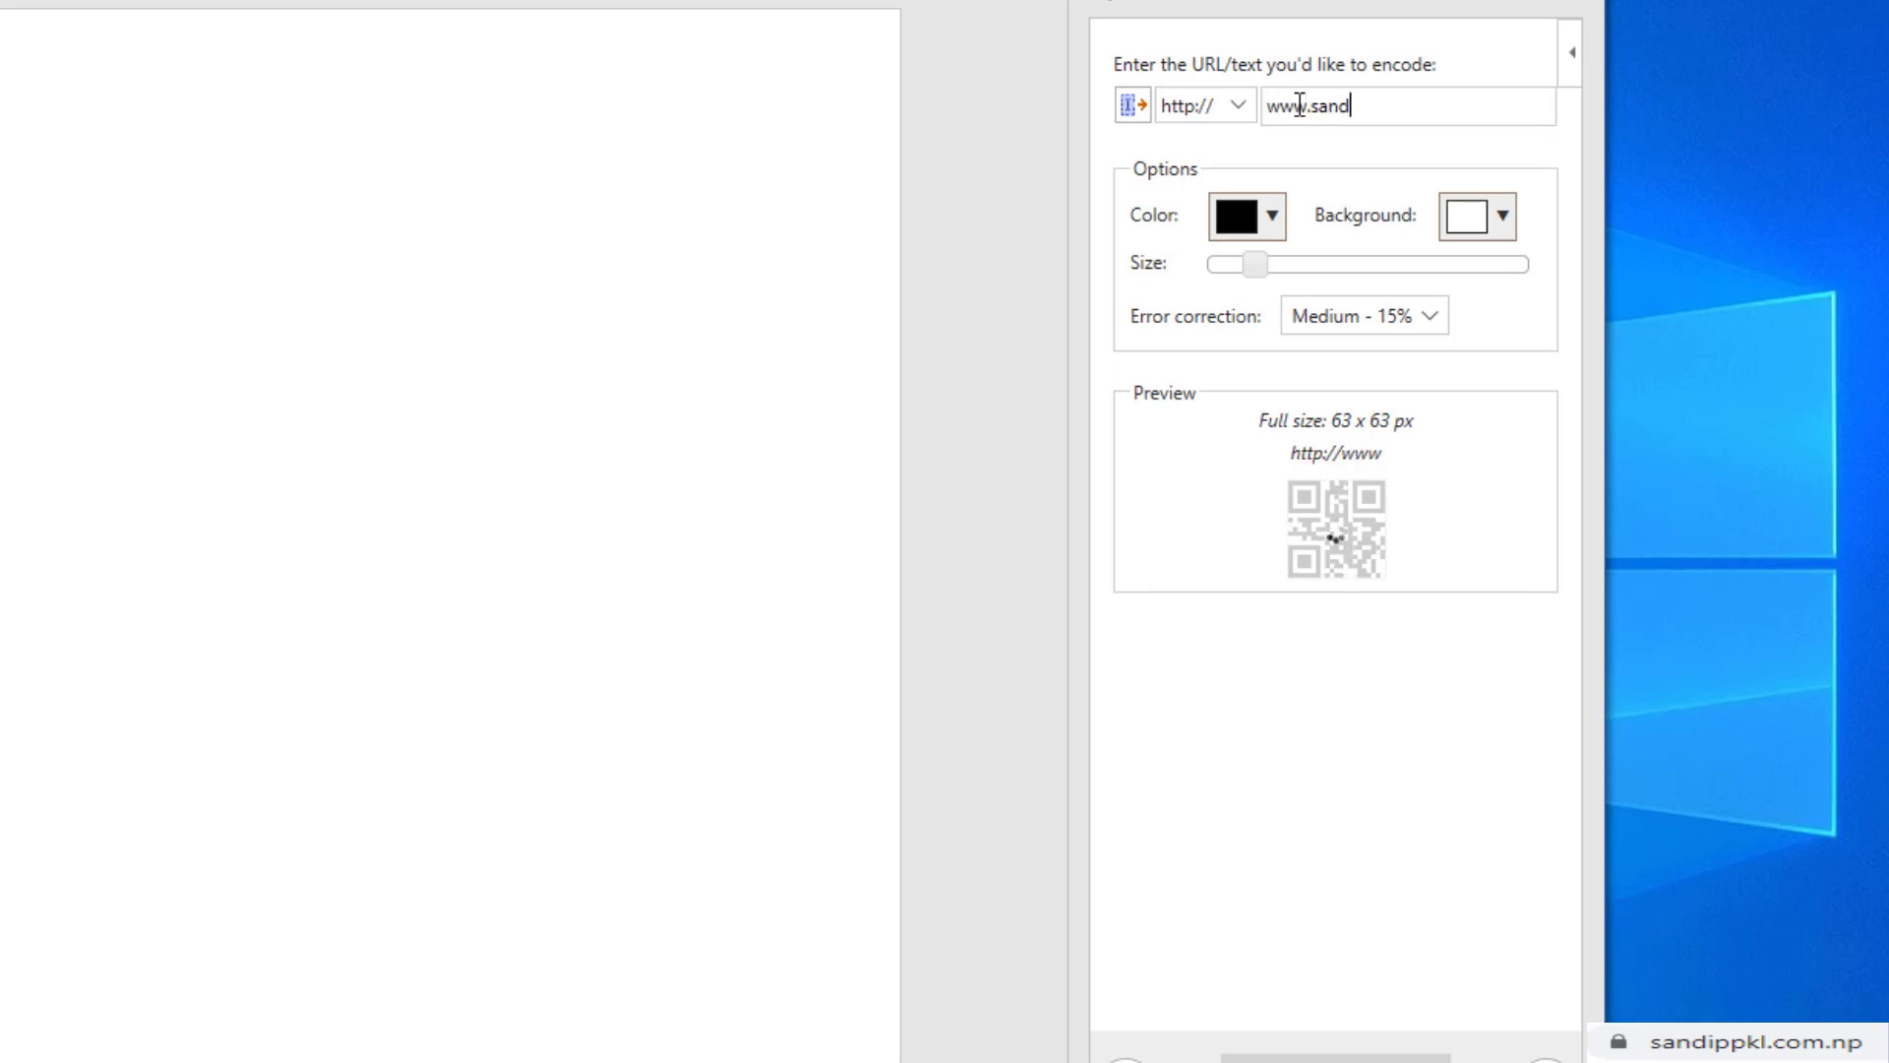
pyautogui.write('ippkl.com.np')
# Step: Color the QR code blue and insert it into the document at a size of 87 x 87 px
pyautogui.click(1269, 234)
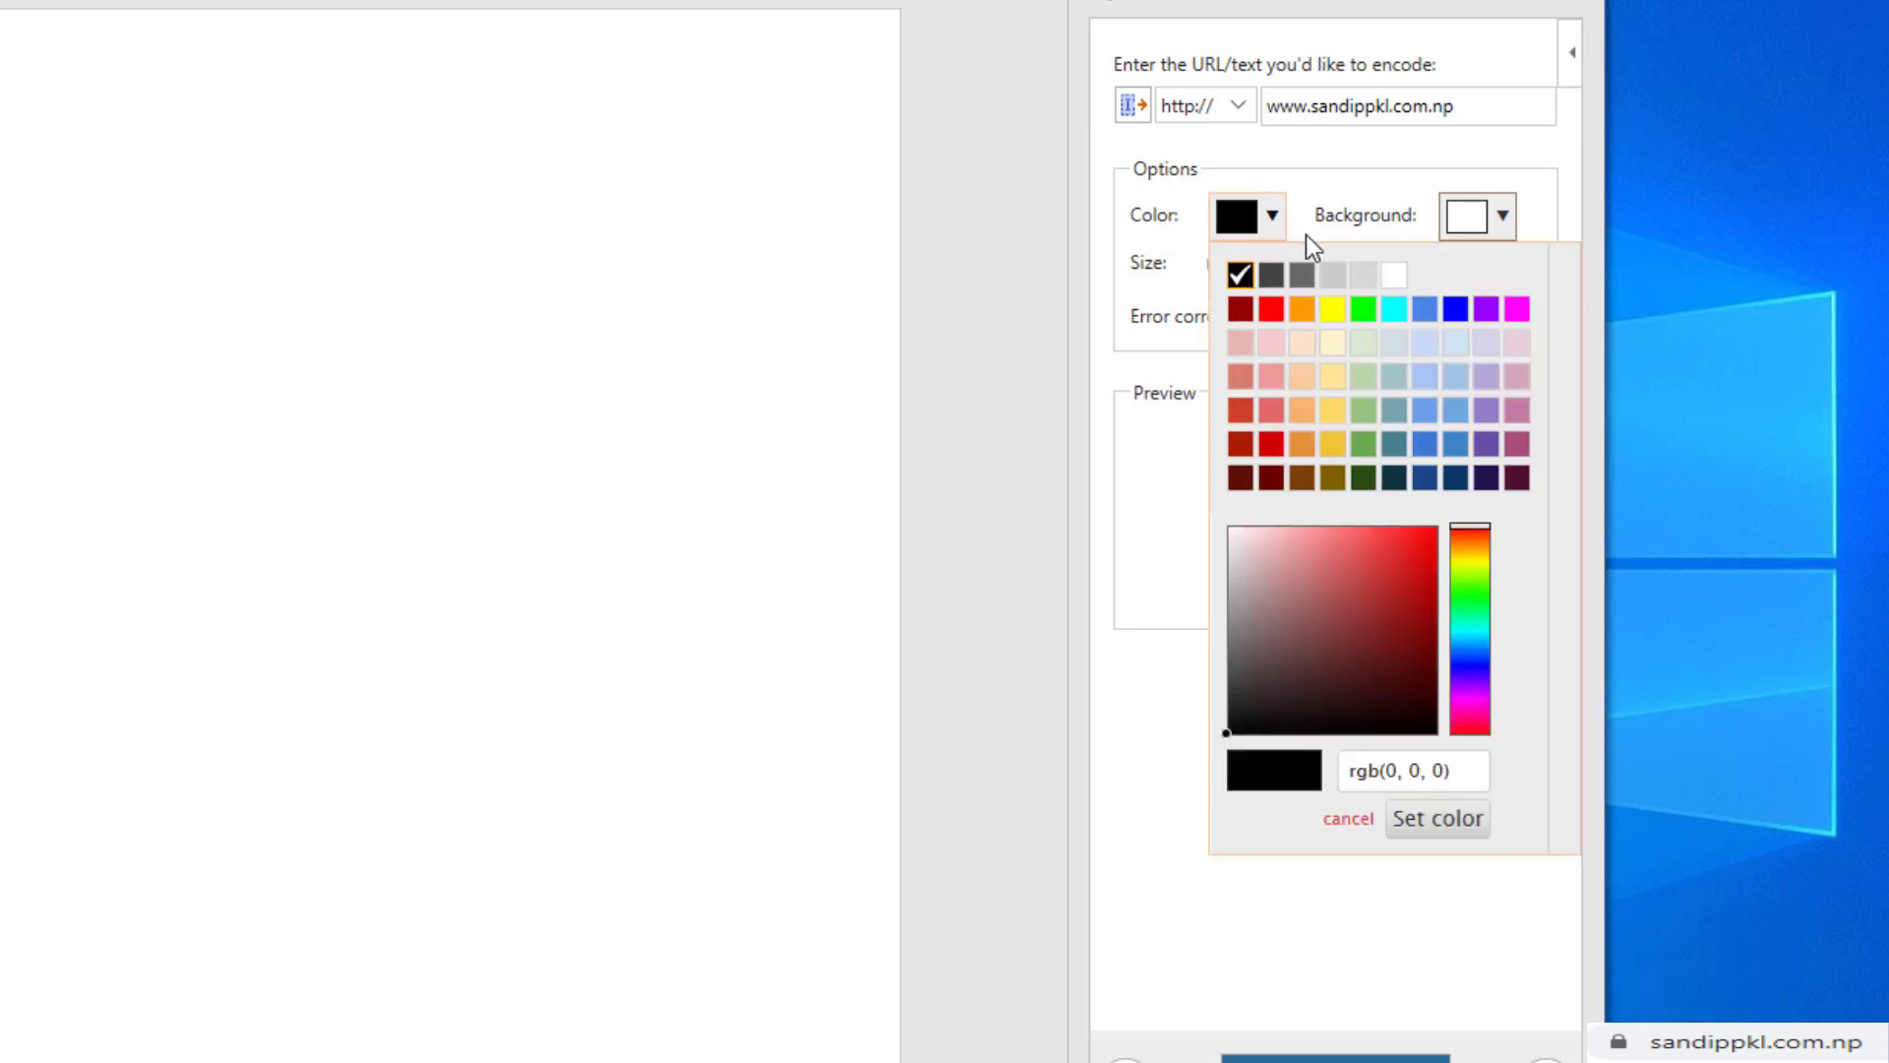
pyautogui.click(1458, 313)
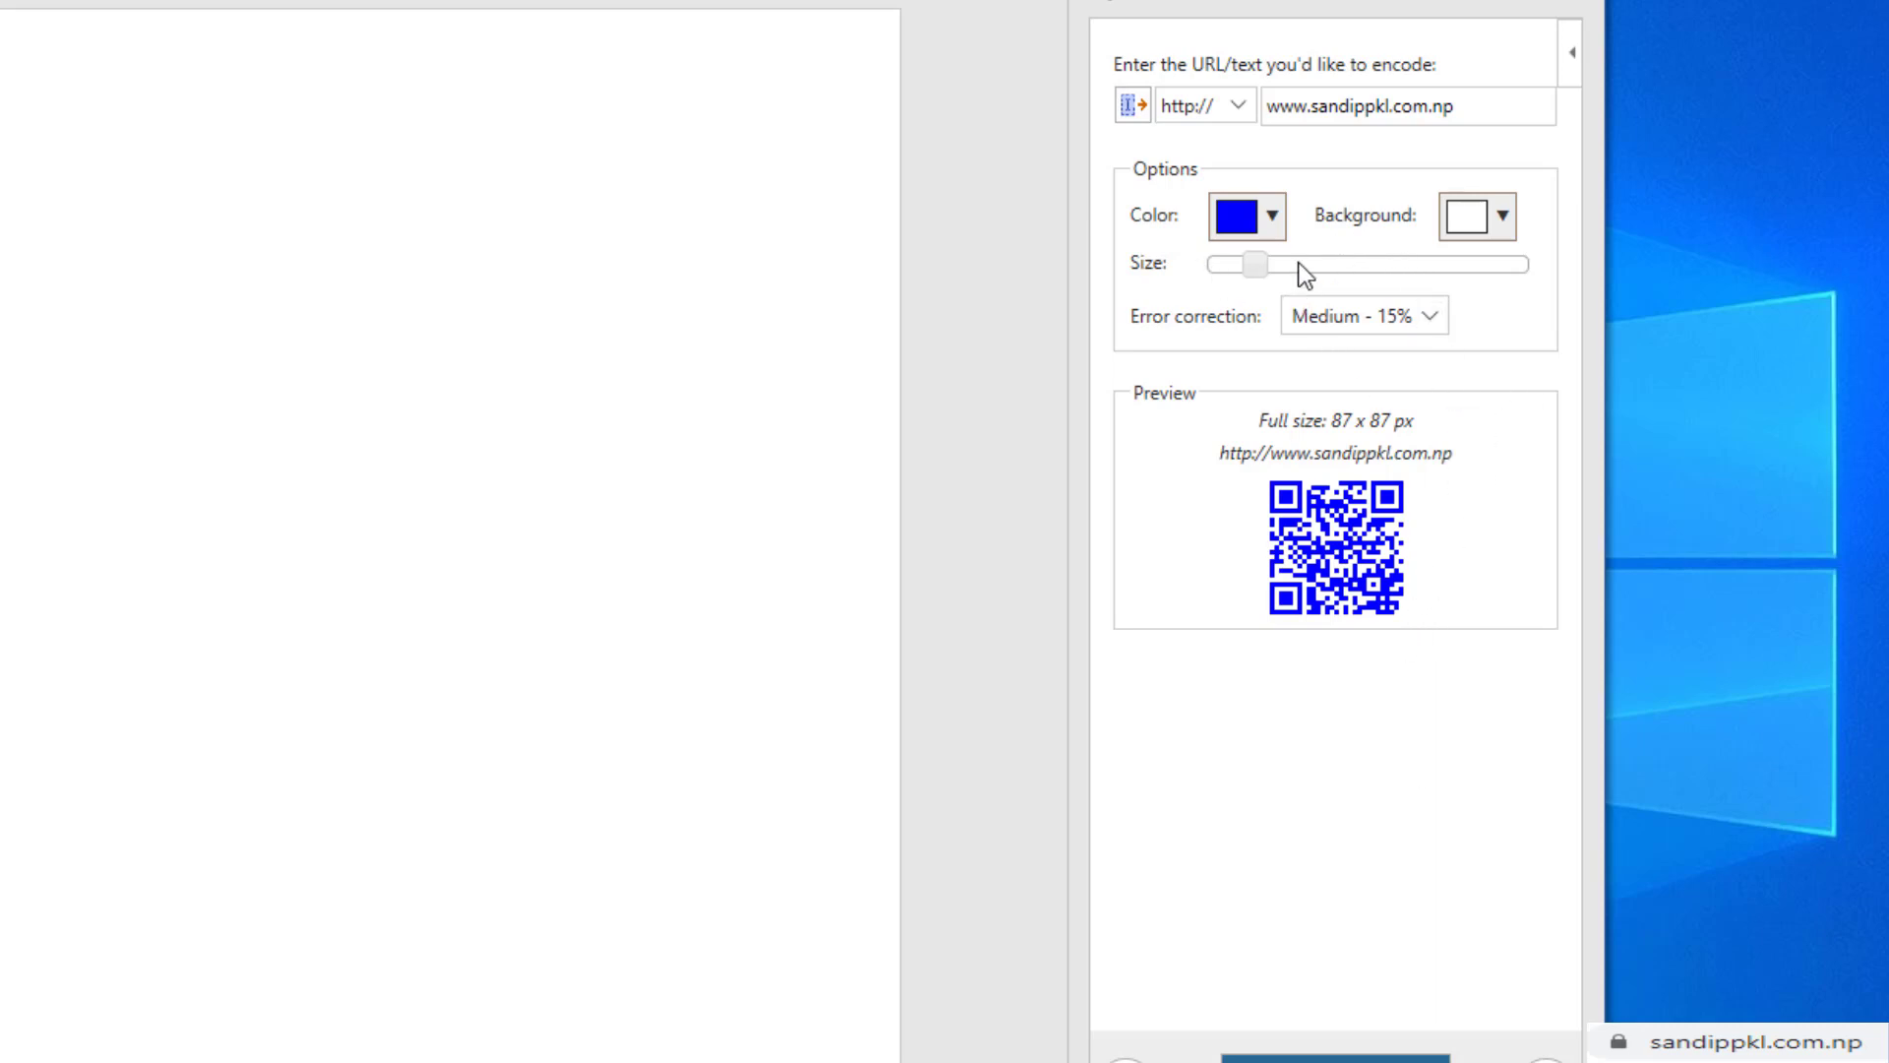
pyautogui.click(1324, 266)
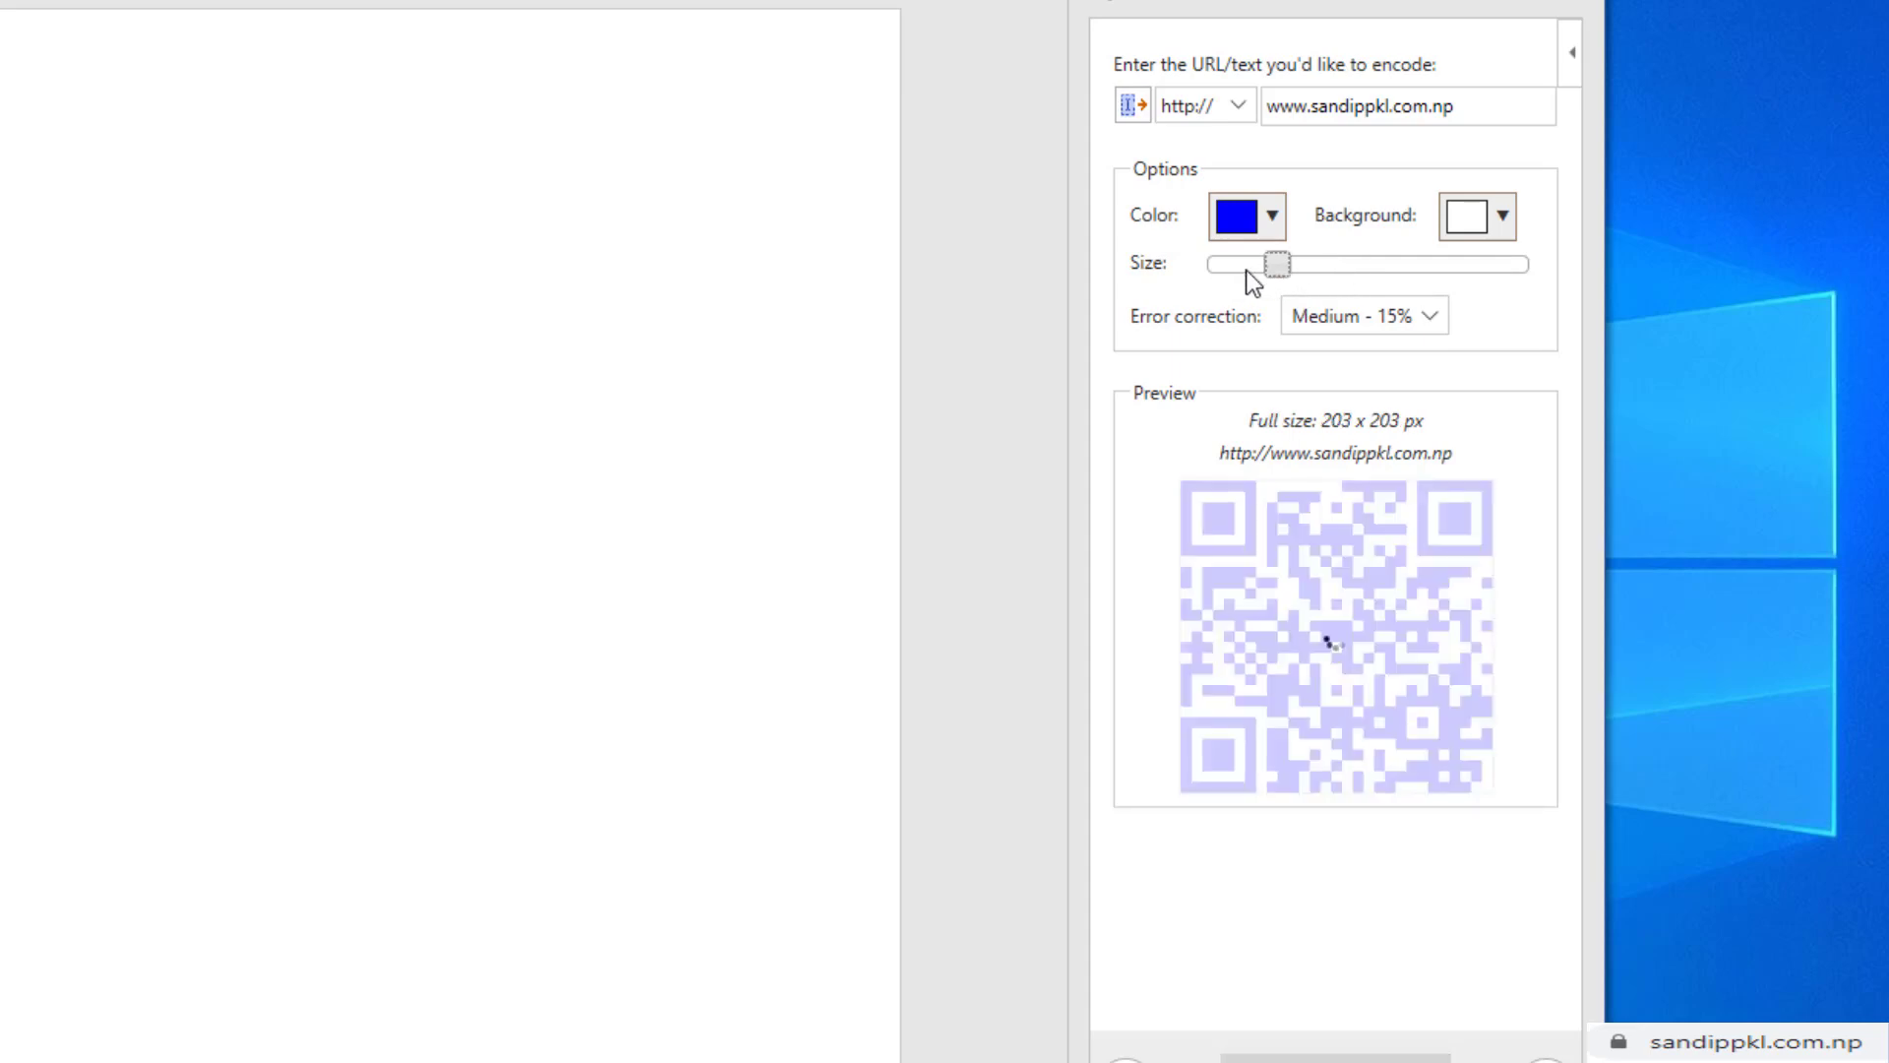
pyautogui.click(1251, 262)
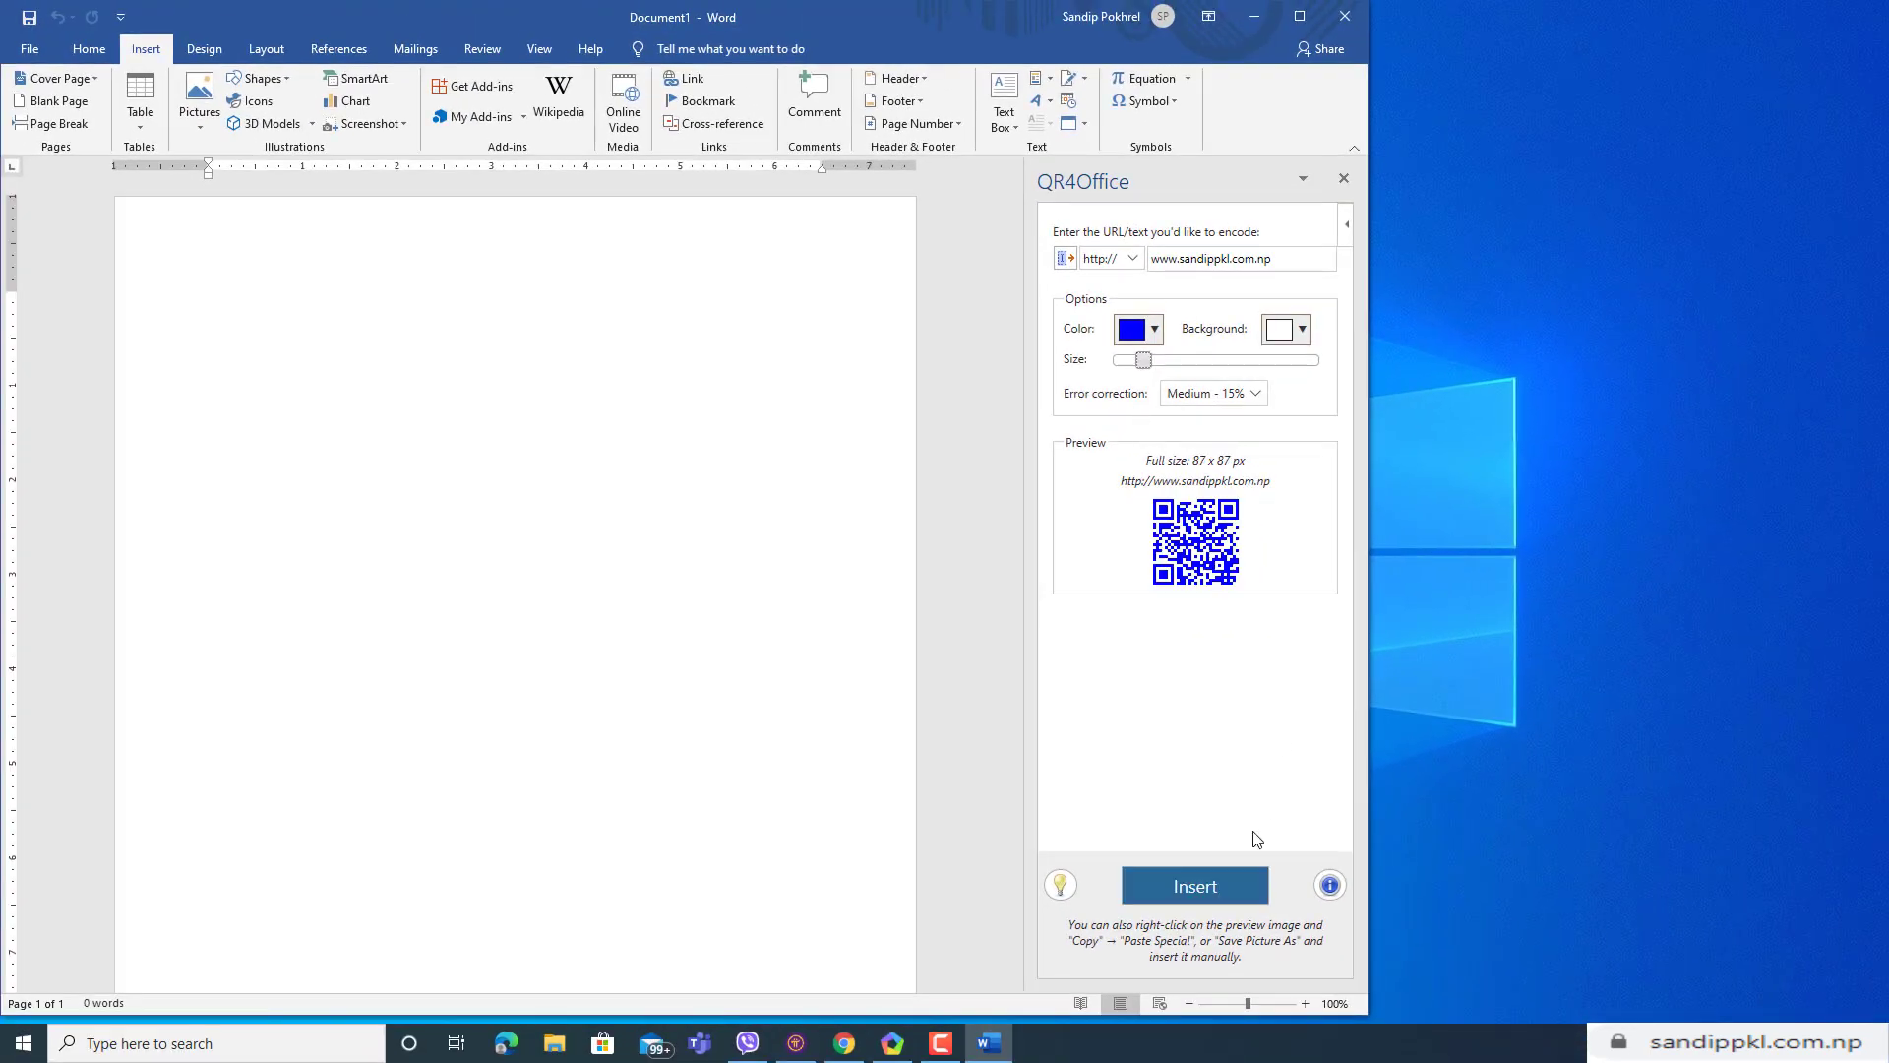
pyautogui.click(1225, 899)
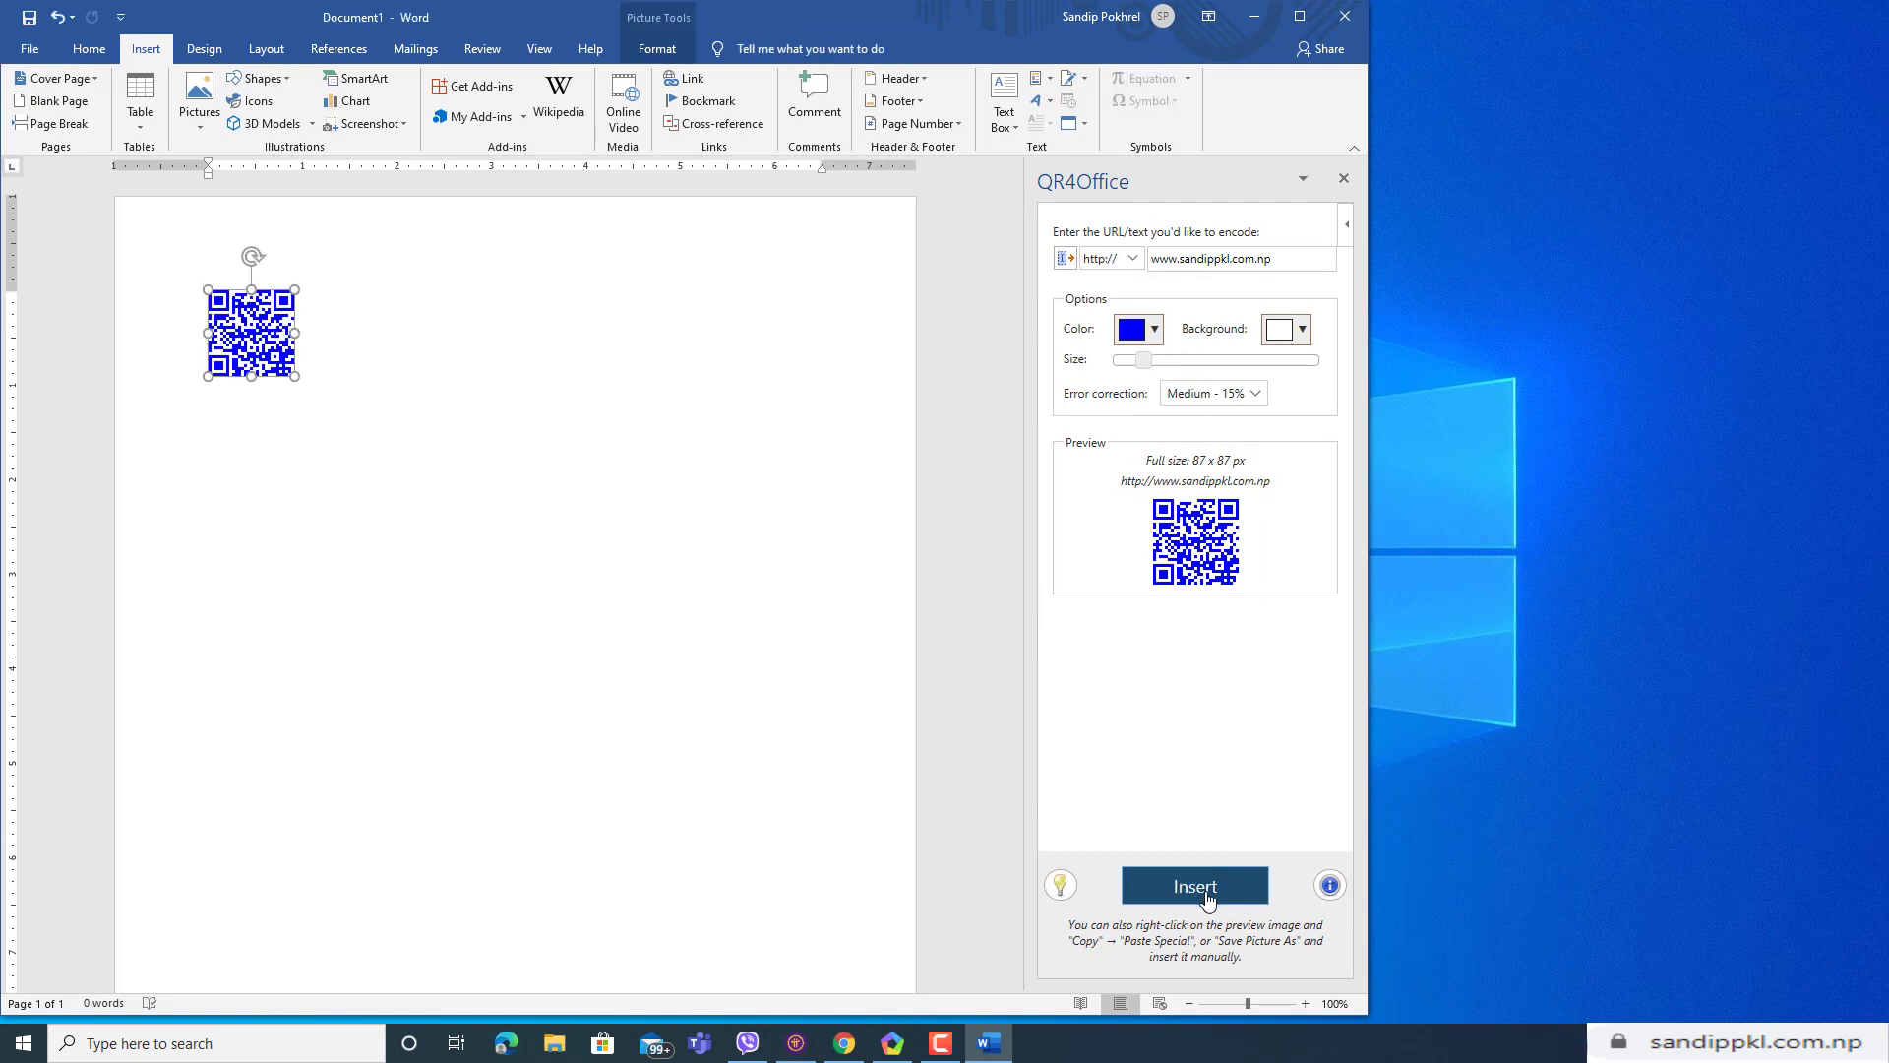
pyautogui.click(344, 370)
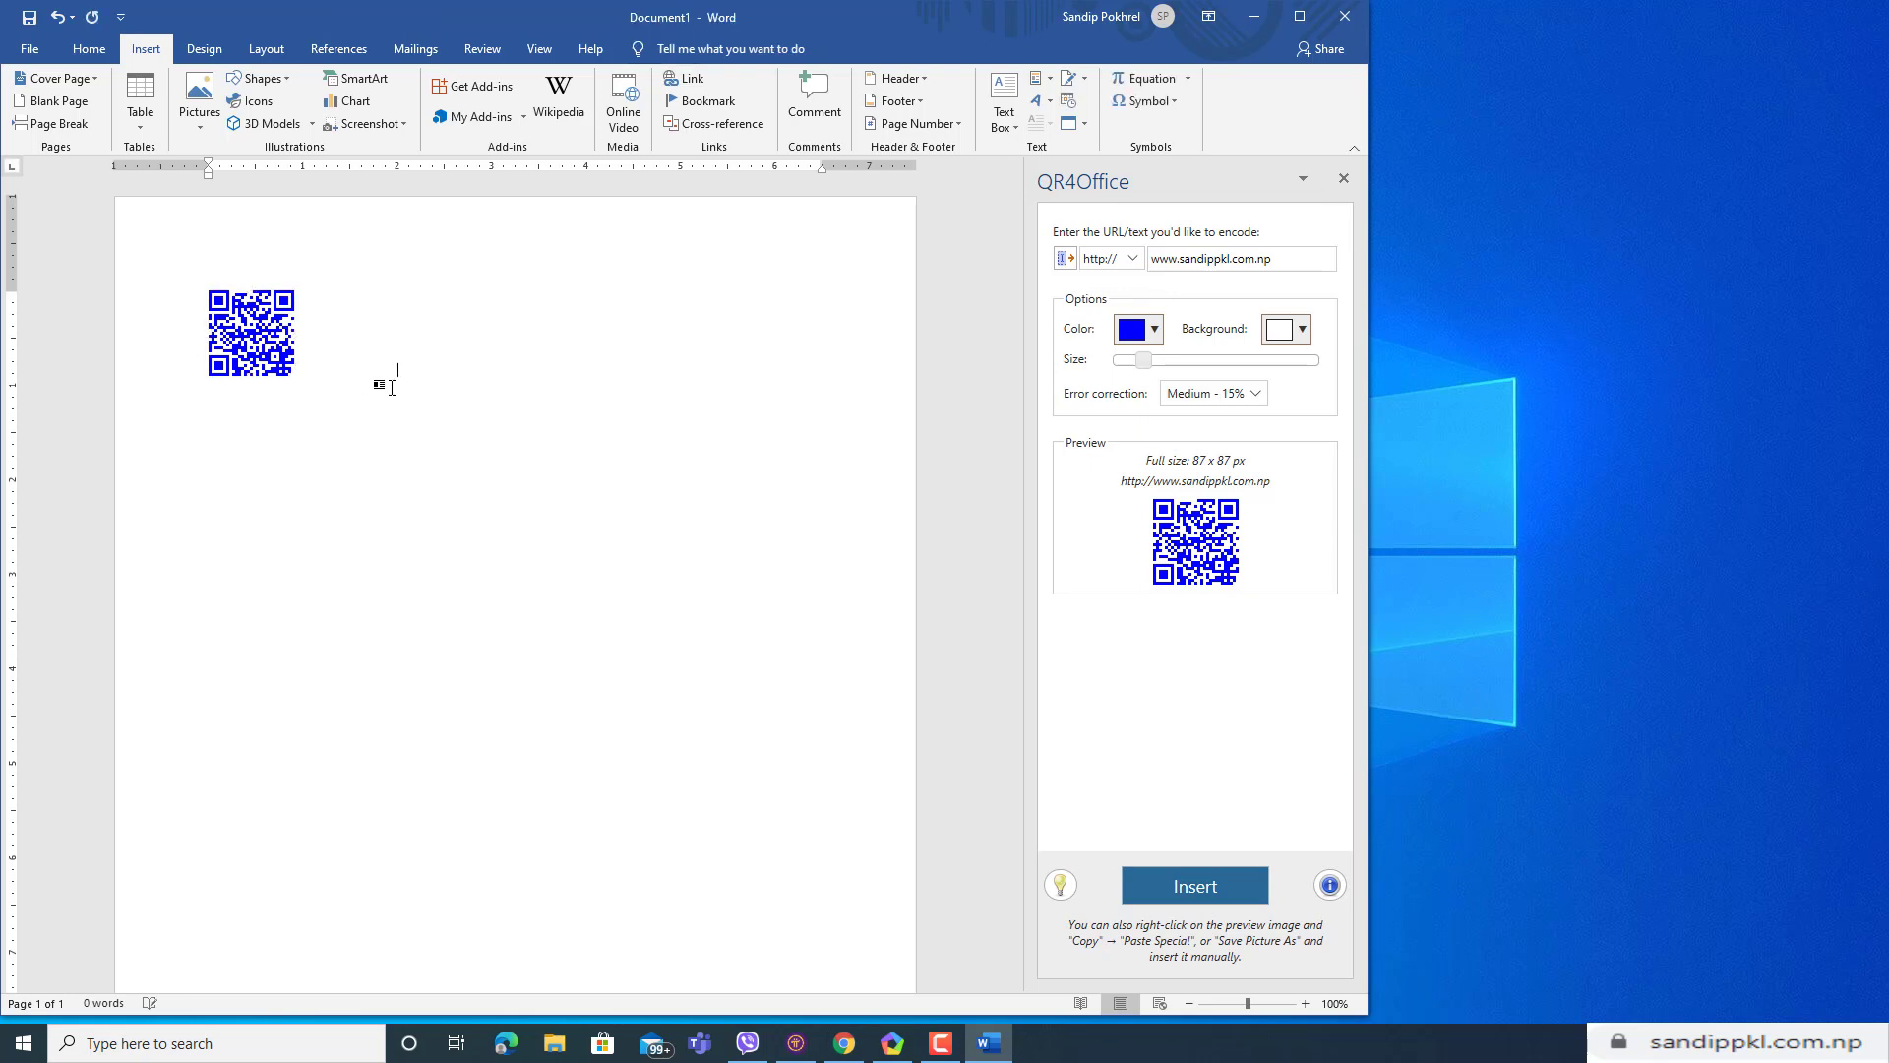
pyautogui.doubleClick(1201, 259)
pyautogui.write('you')
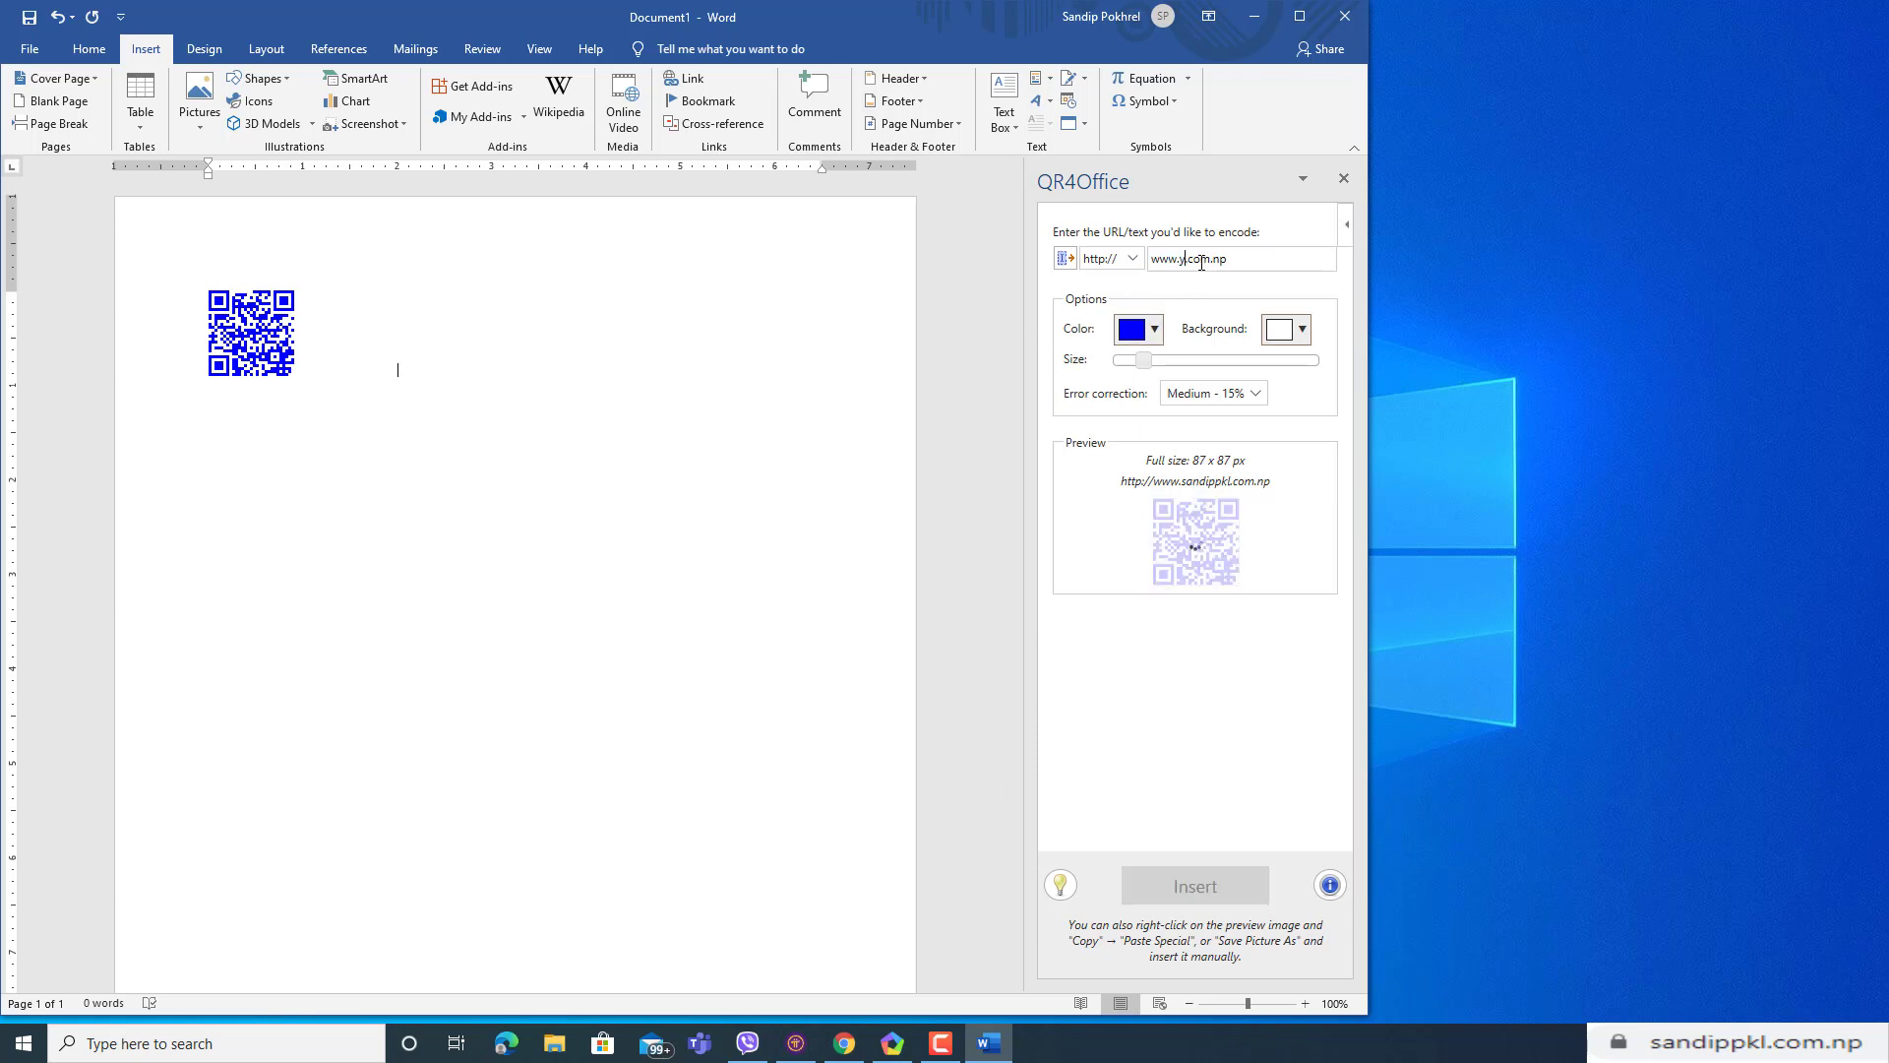
pyautogui.write('tube')
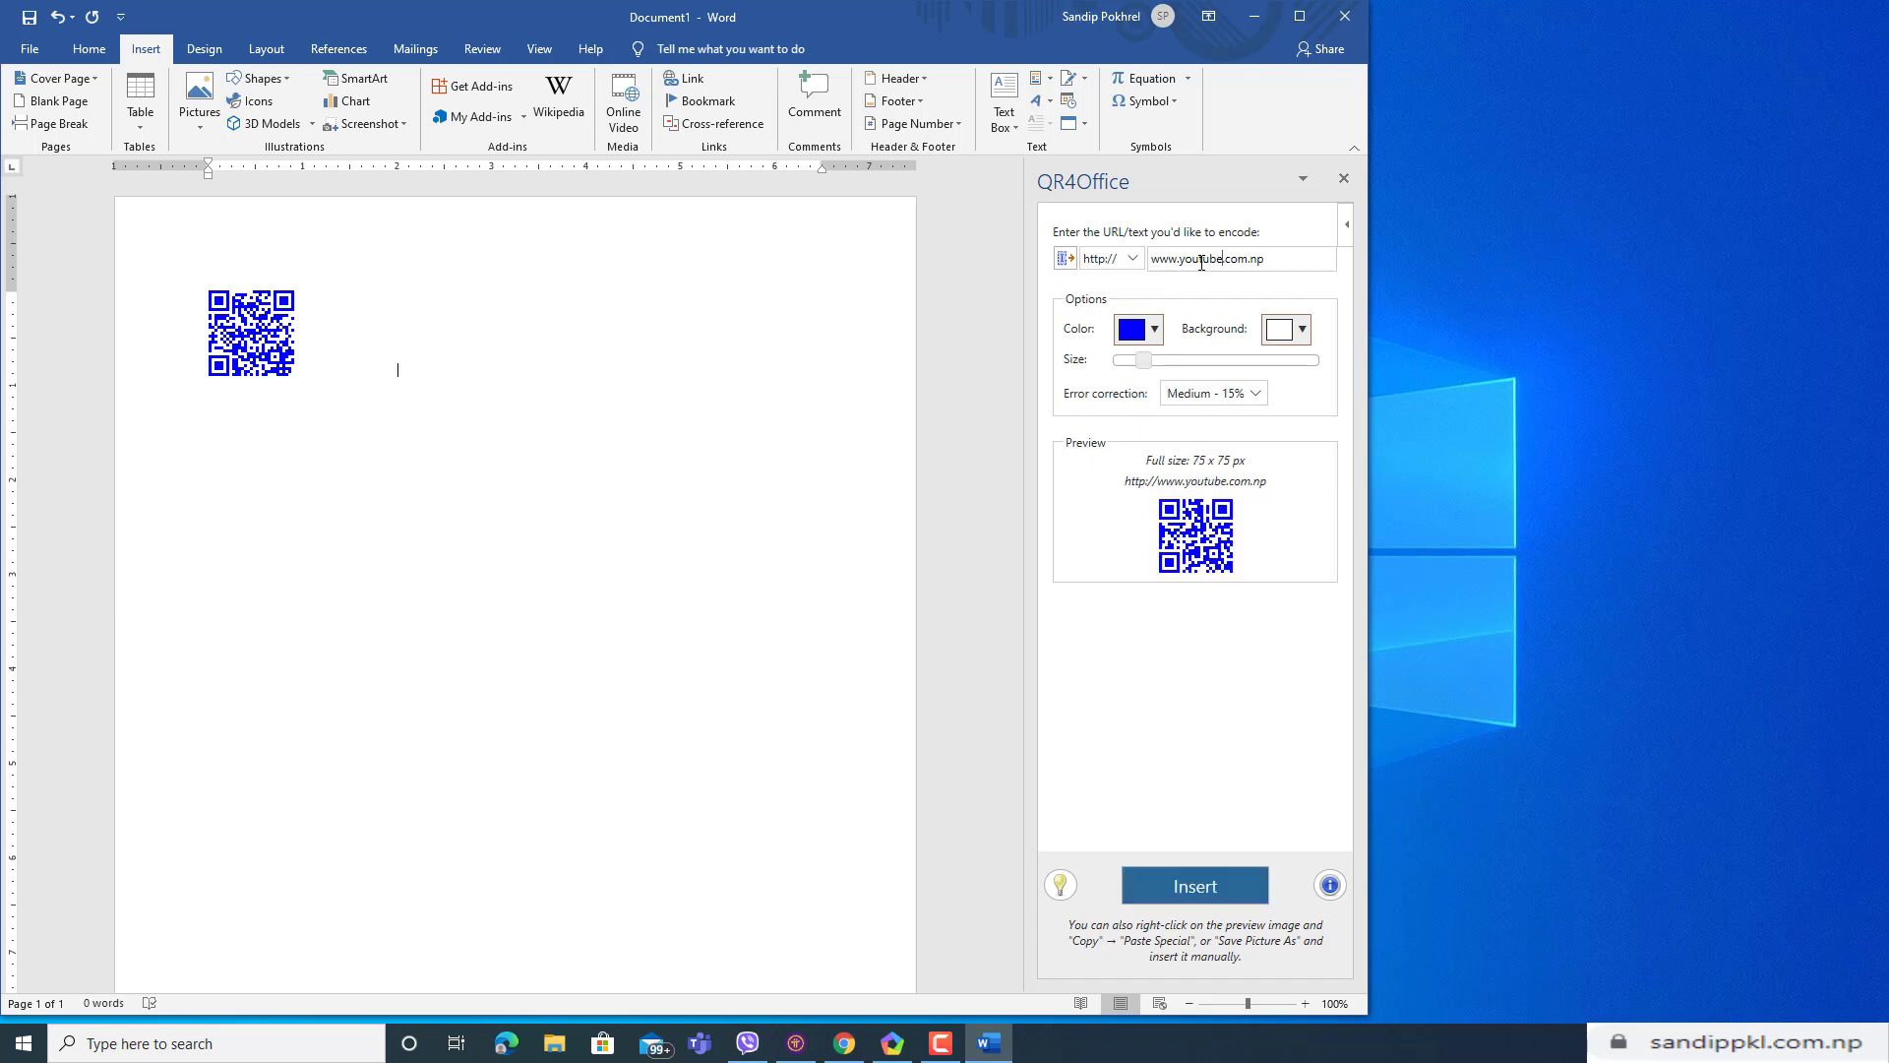
pyautogui.press('BackSpace')
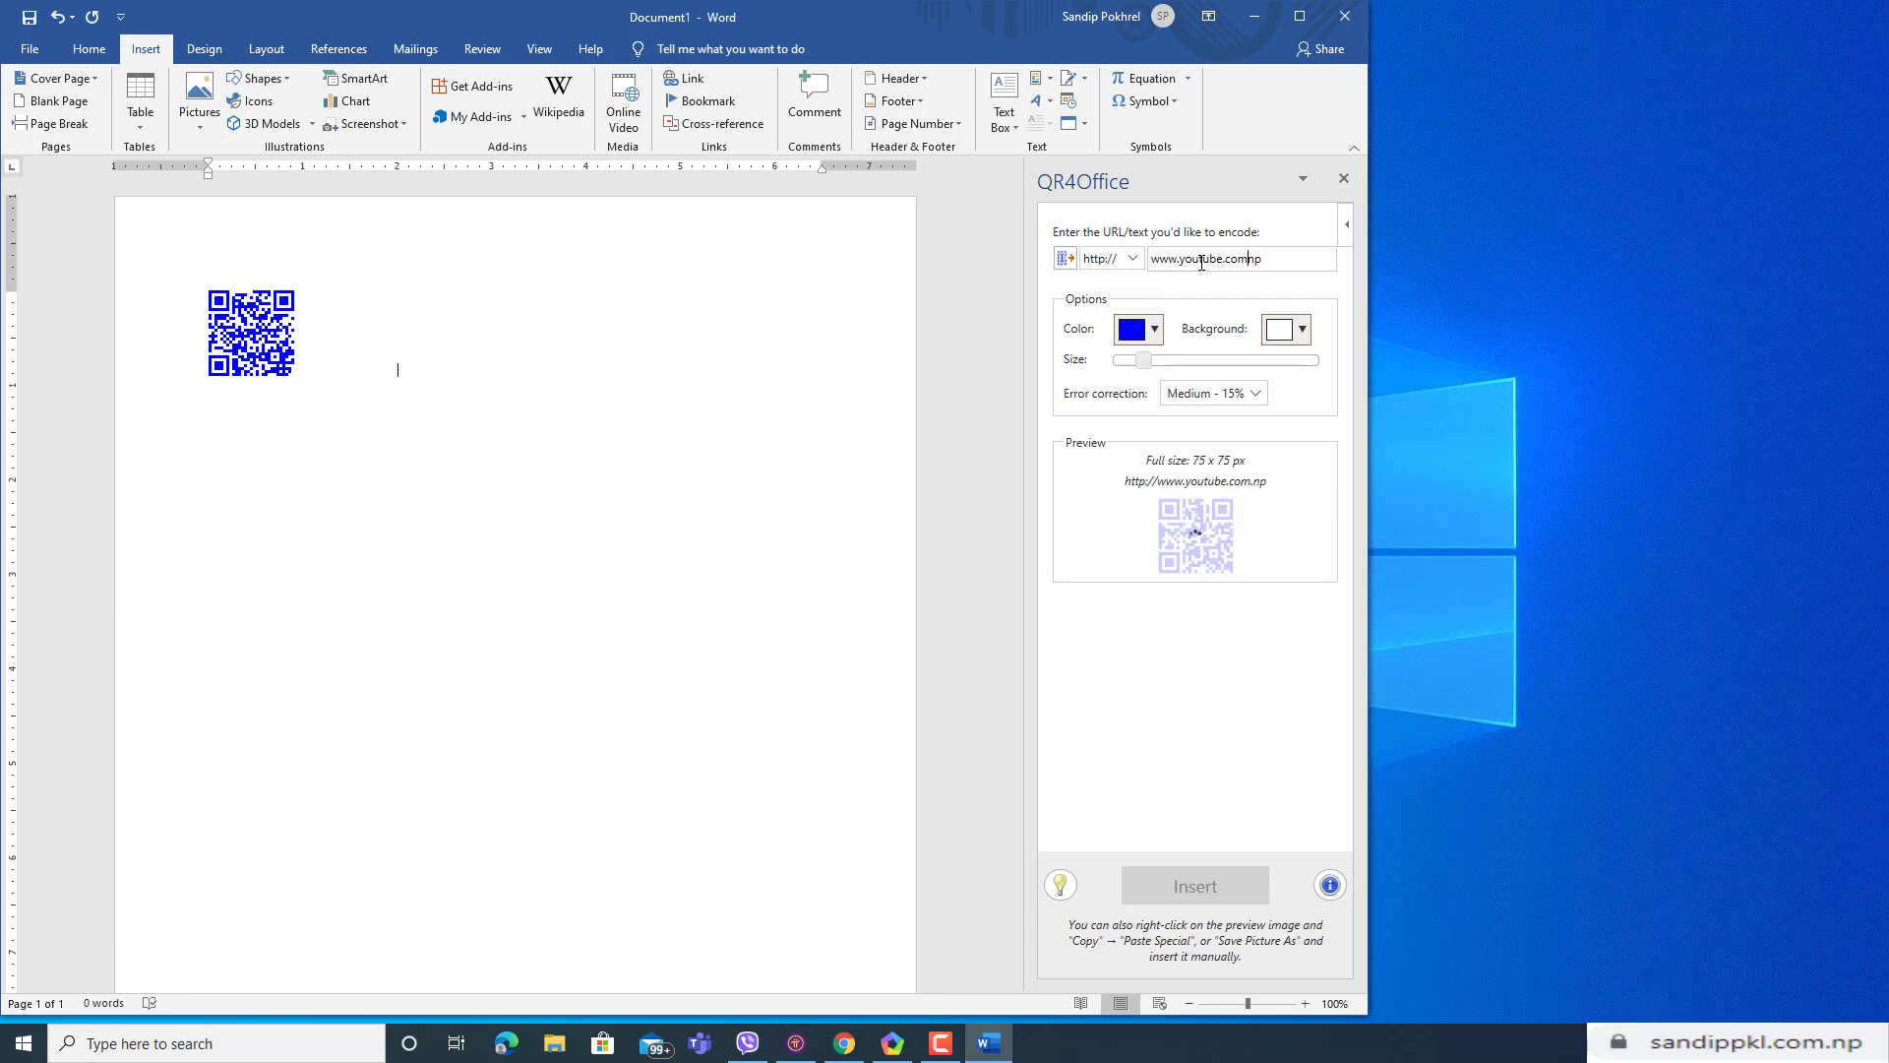
pyautogui.write('/c/Sa')
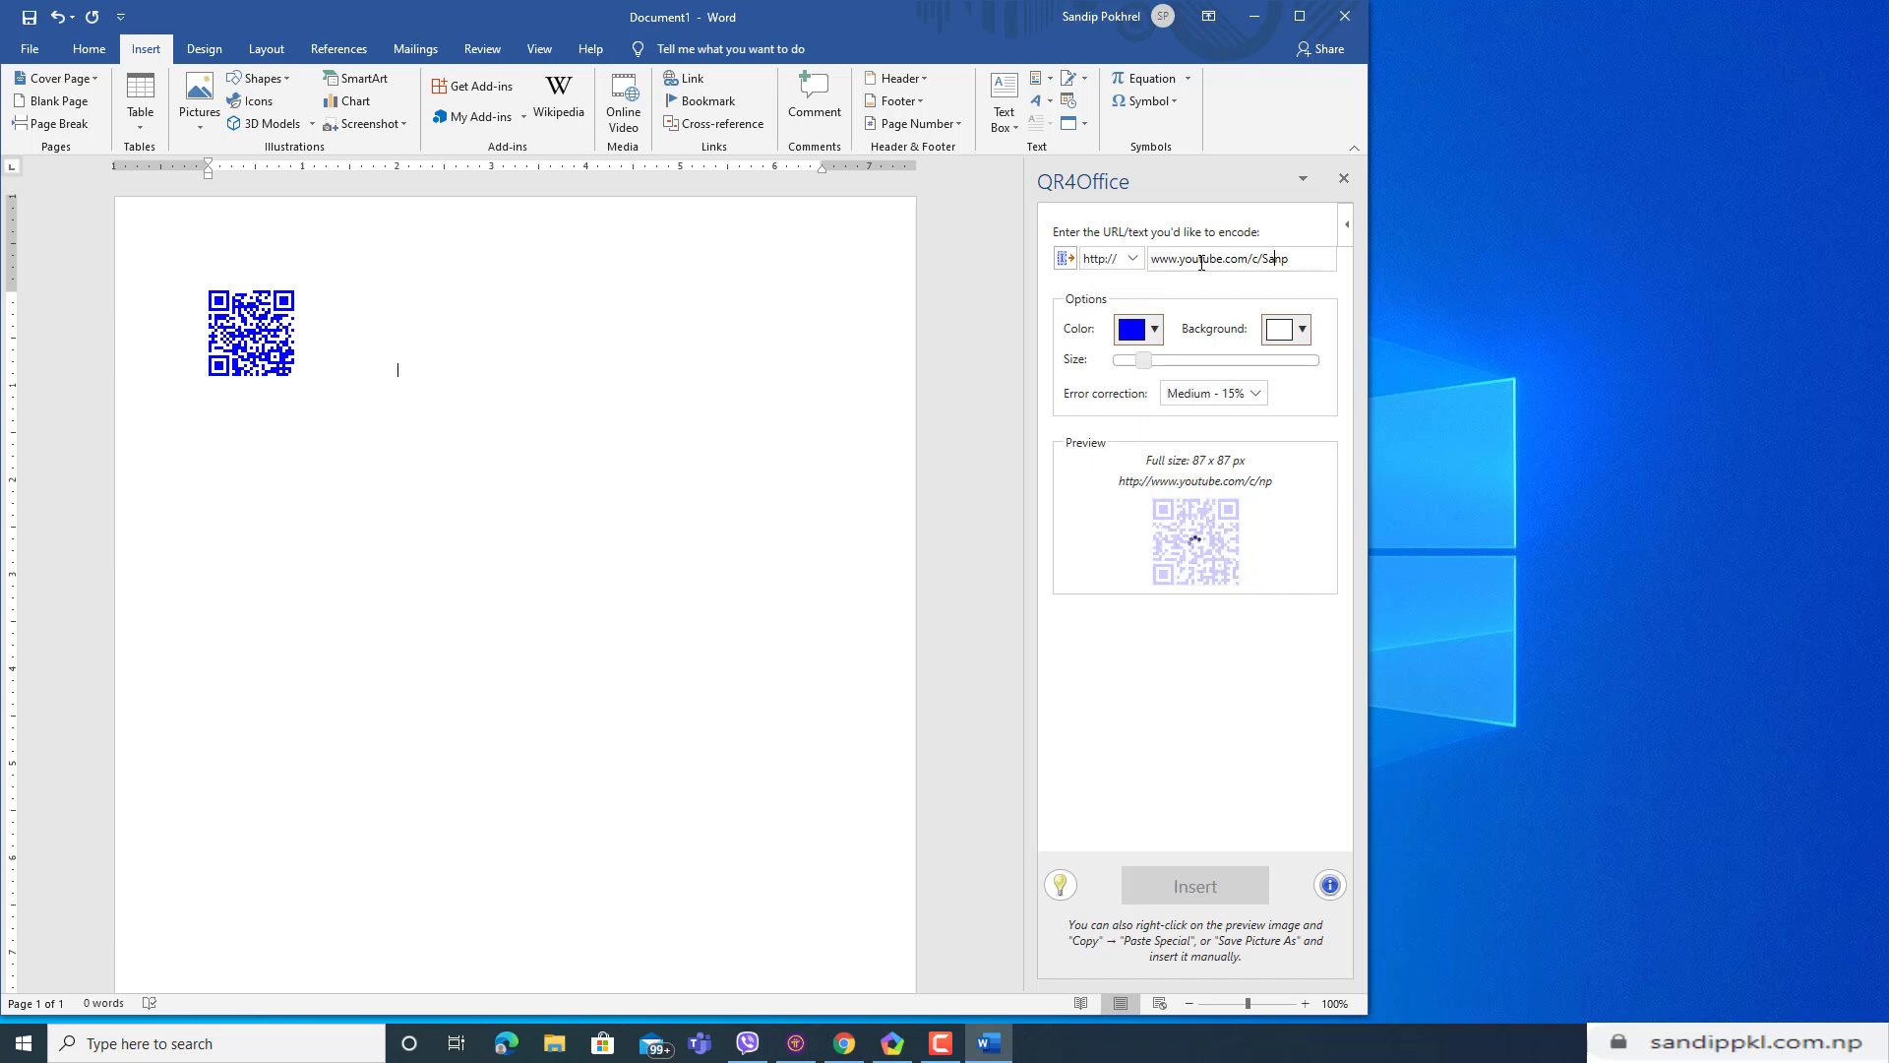
pyautogui.write('ndipp')
pyautogui.press('BackSpace')
pyautogui.write('Pkl')
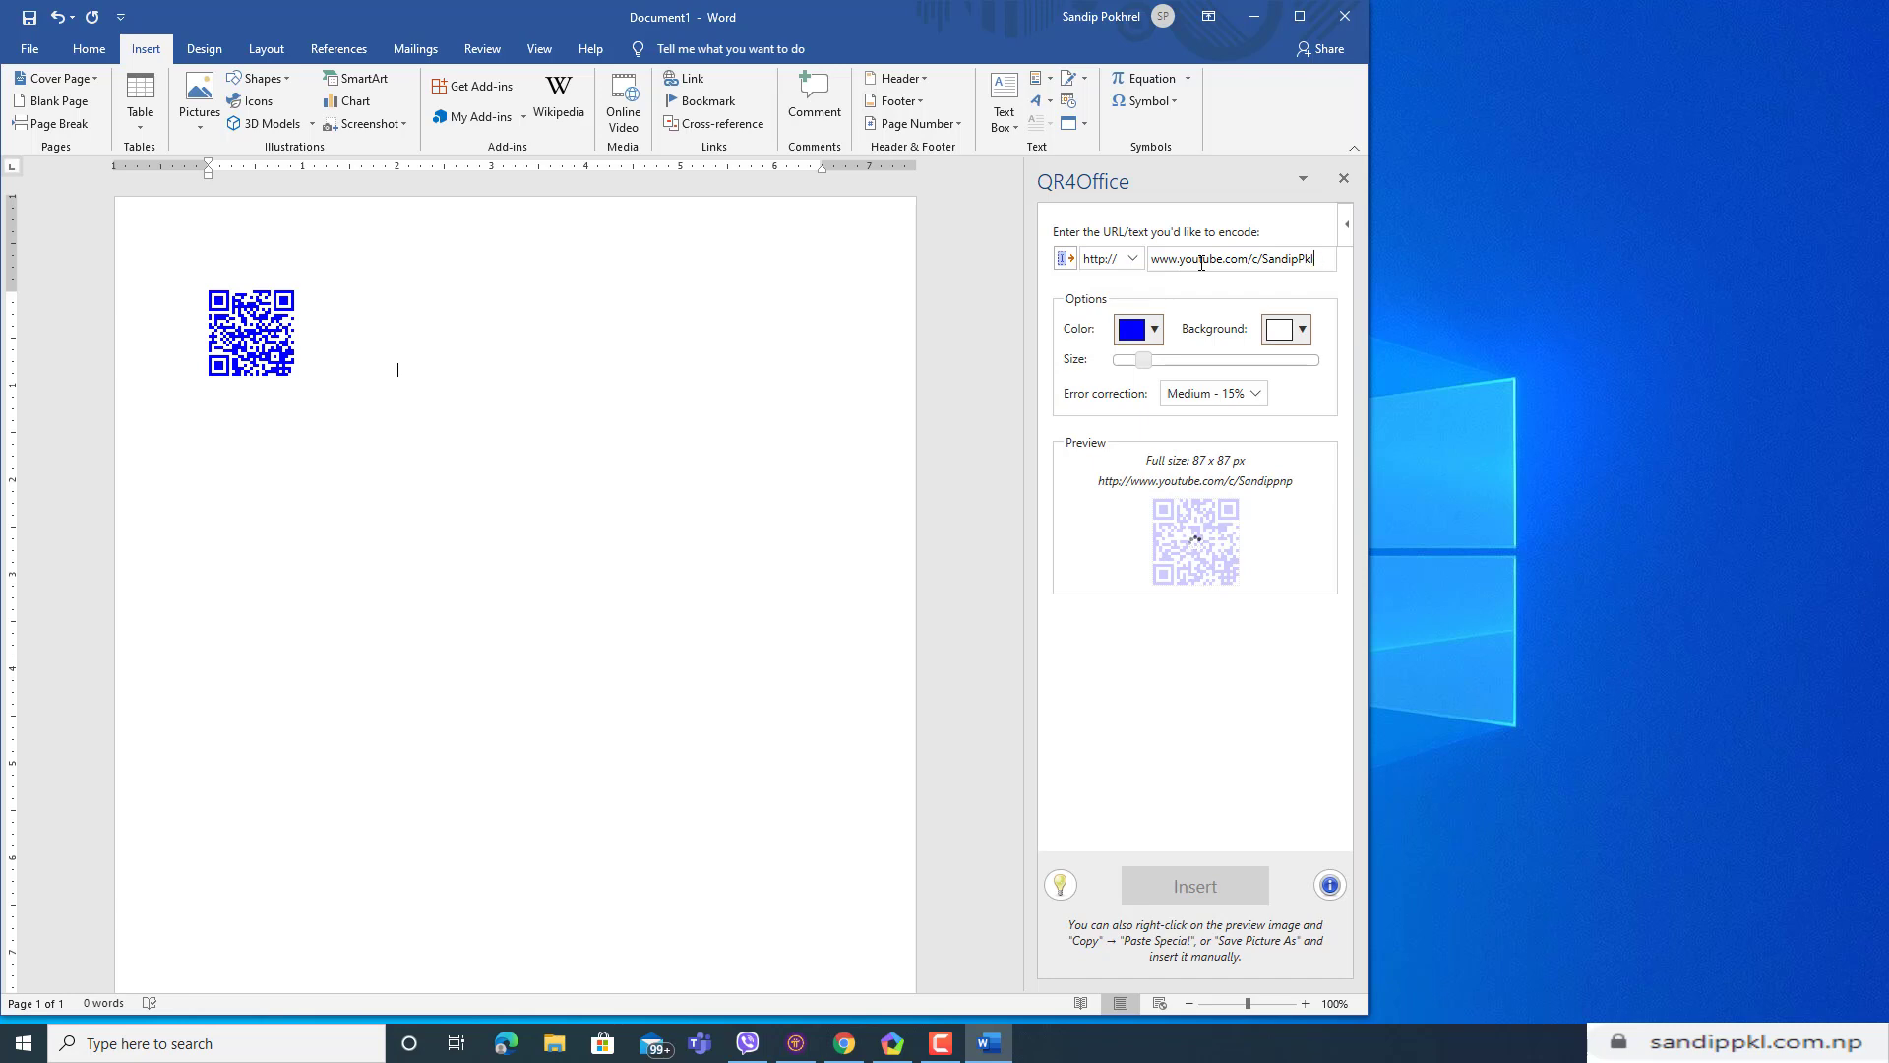
pyautogui.press('BackSpace')
pyautogui.press('BackSpace')
pyautogui.press('BackSpace')
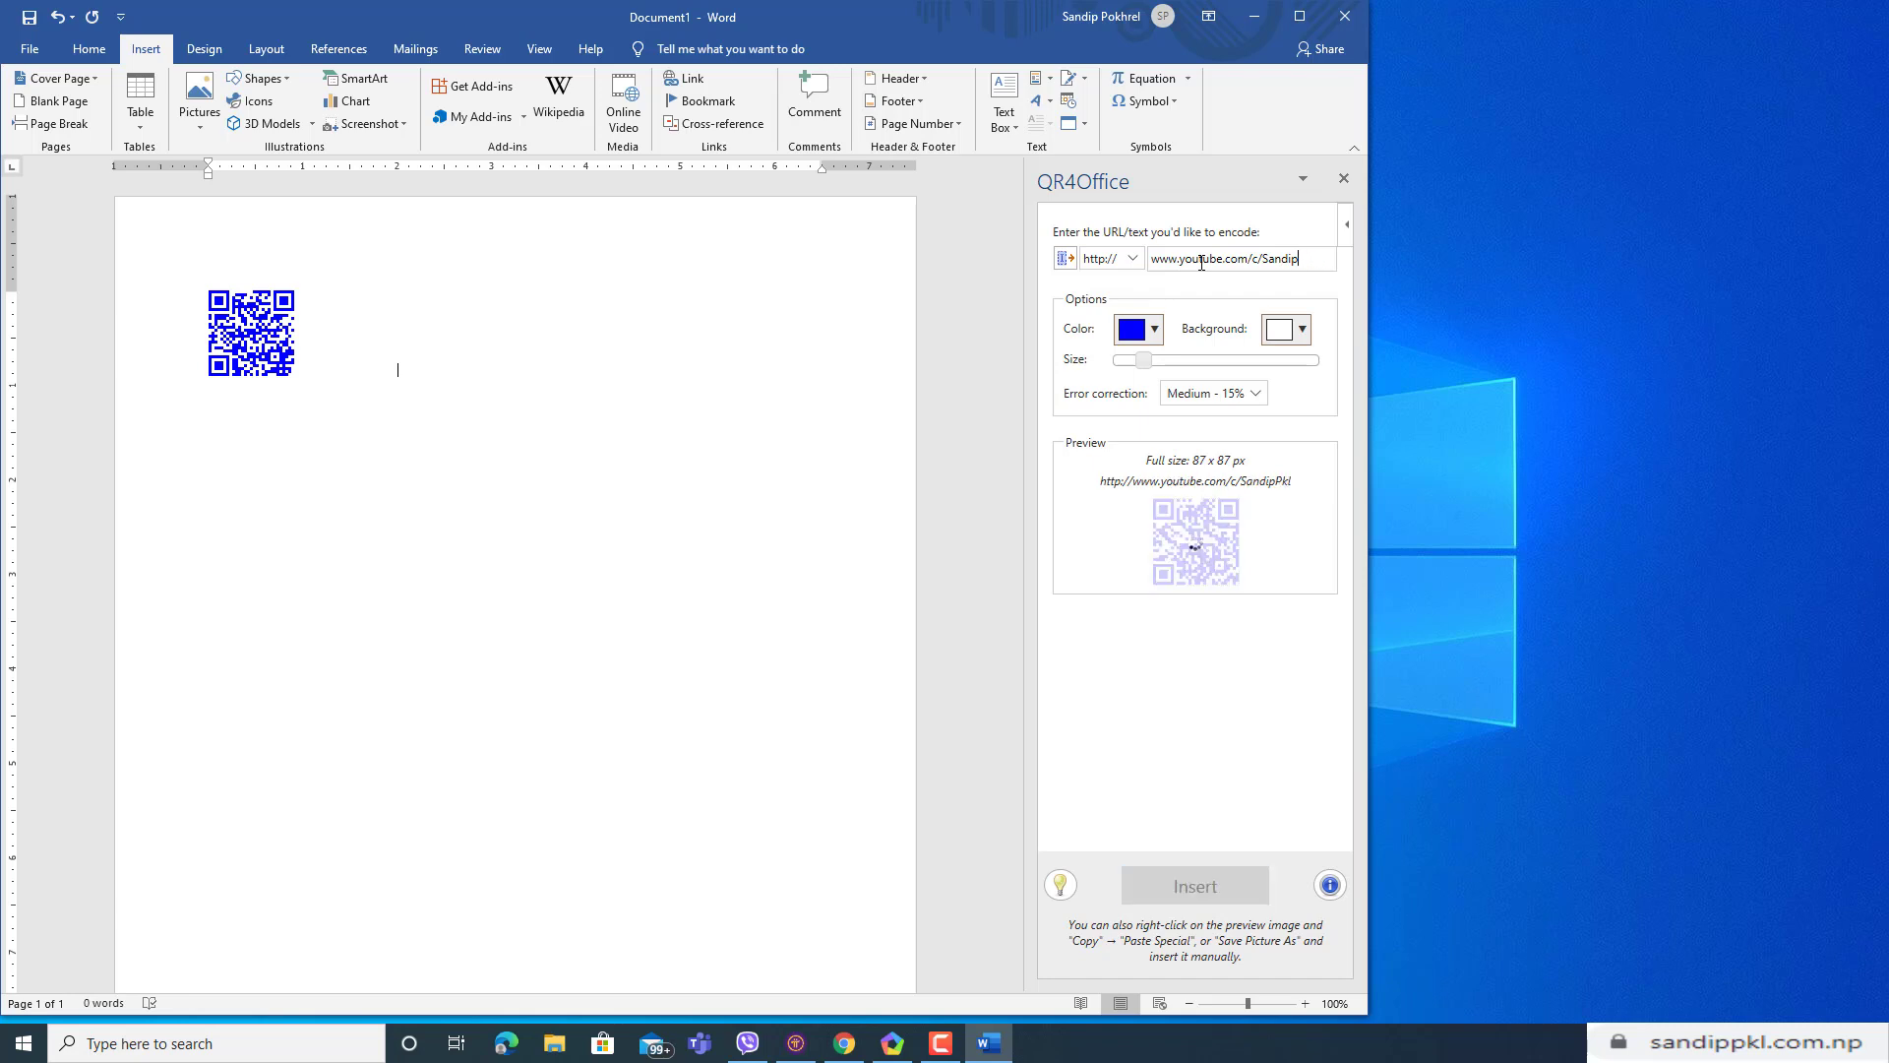
pyautogui.write('pkl')
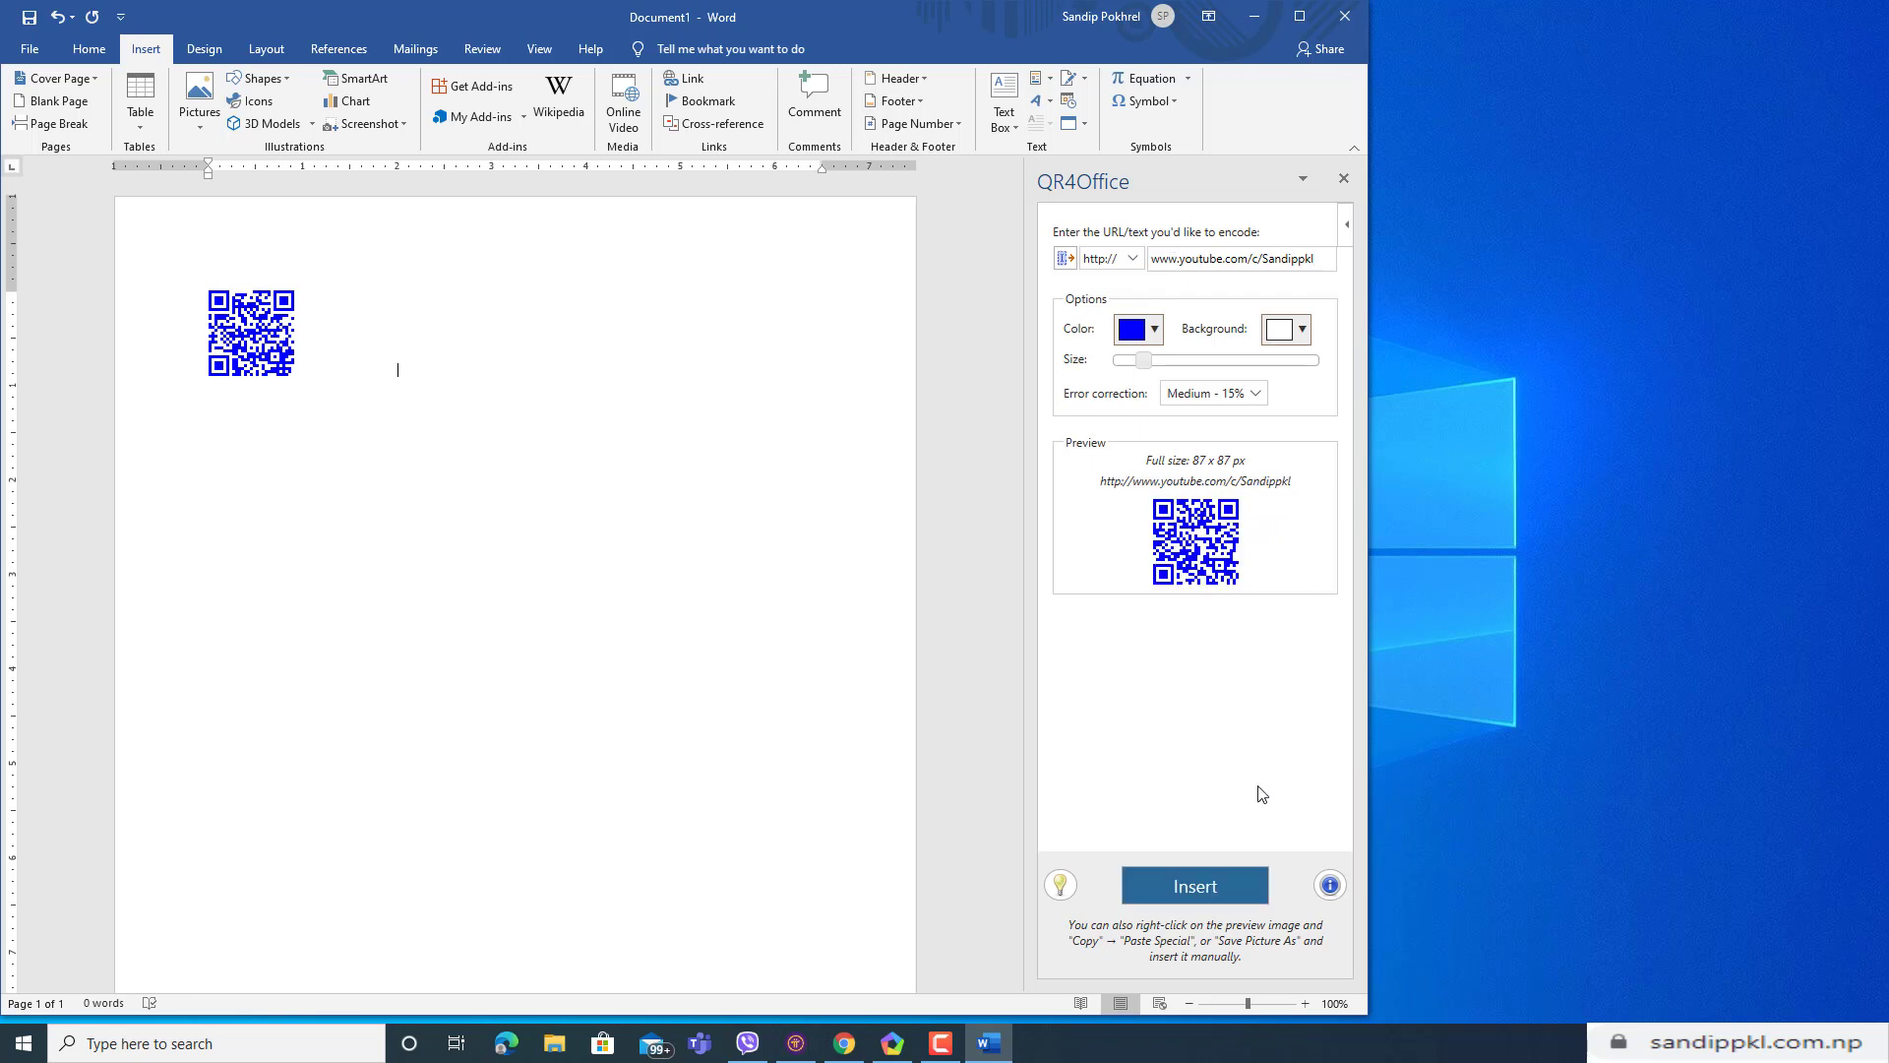
# Step: Change the QR code color to red and insert the new code beside the blue one
pyautogui.click(1230, 888)
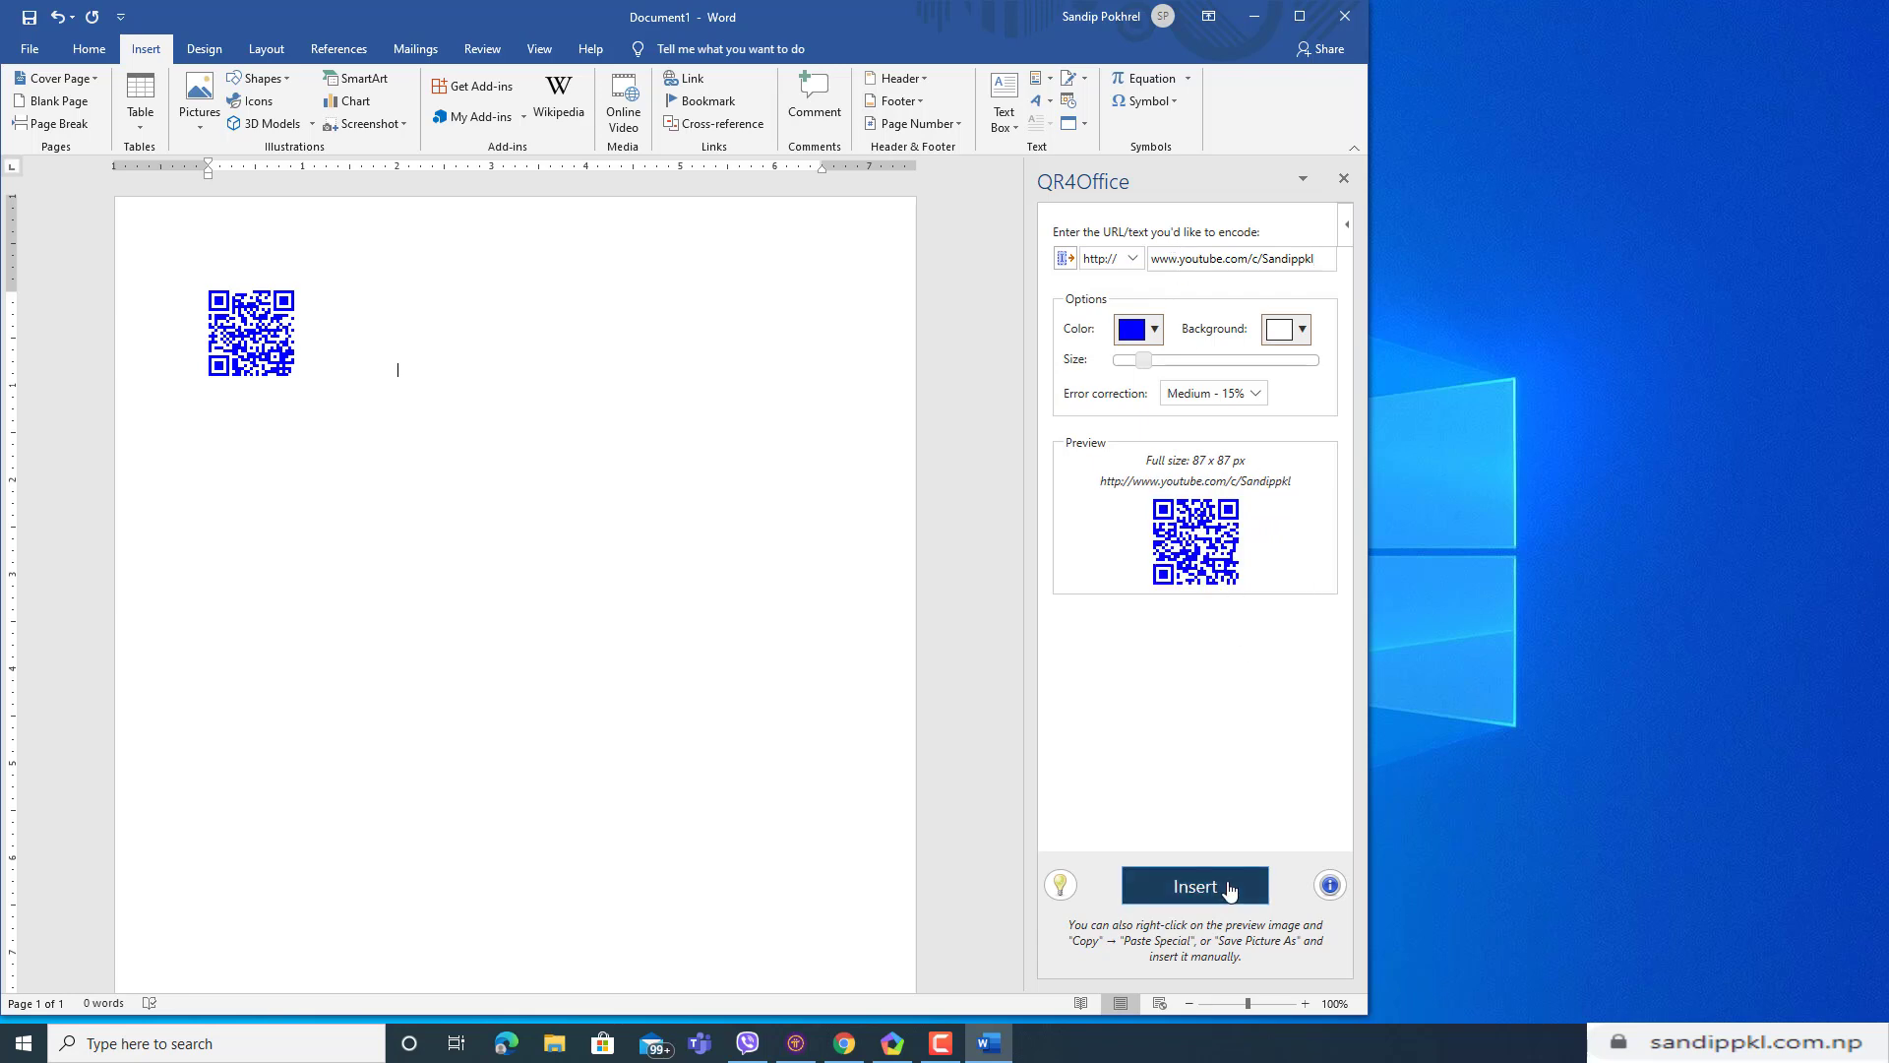
pyautogui.click(1155, 335)
pyautogui.click(1154, 388)
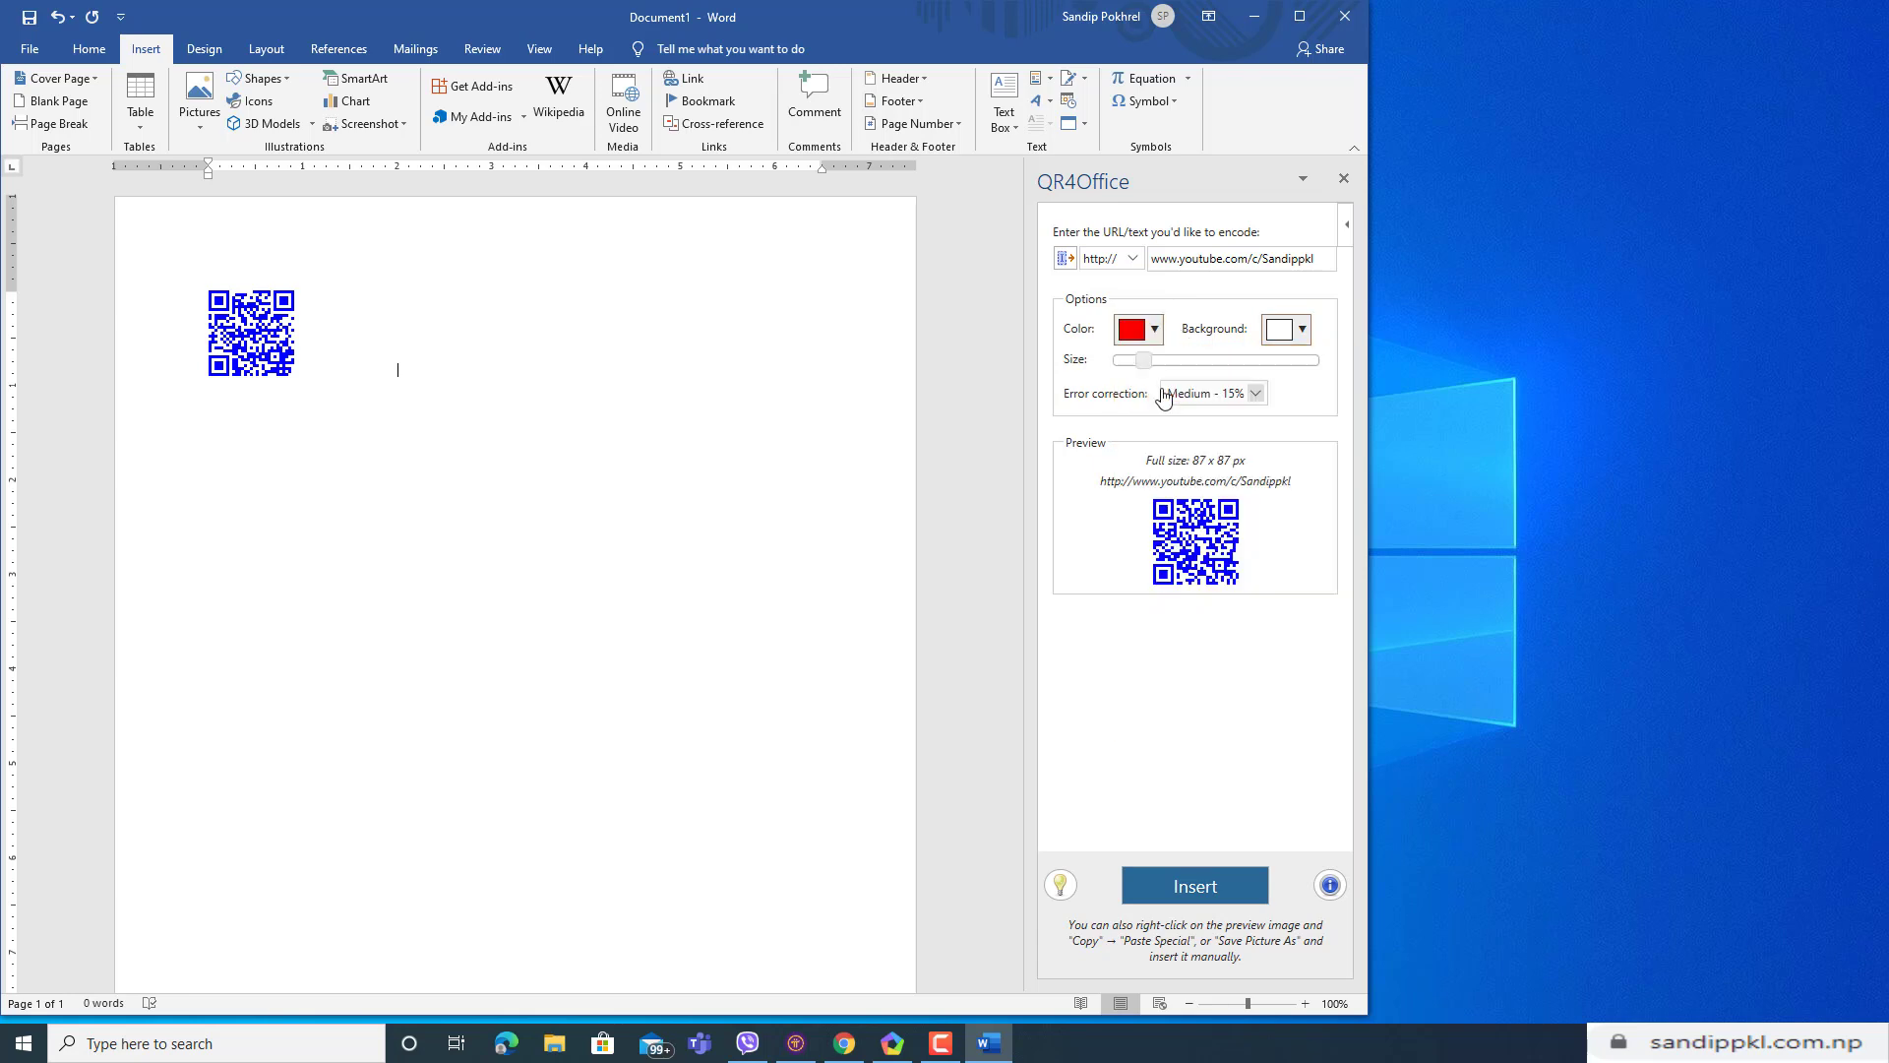
pyautogui.click(1251, 893)
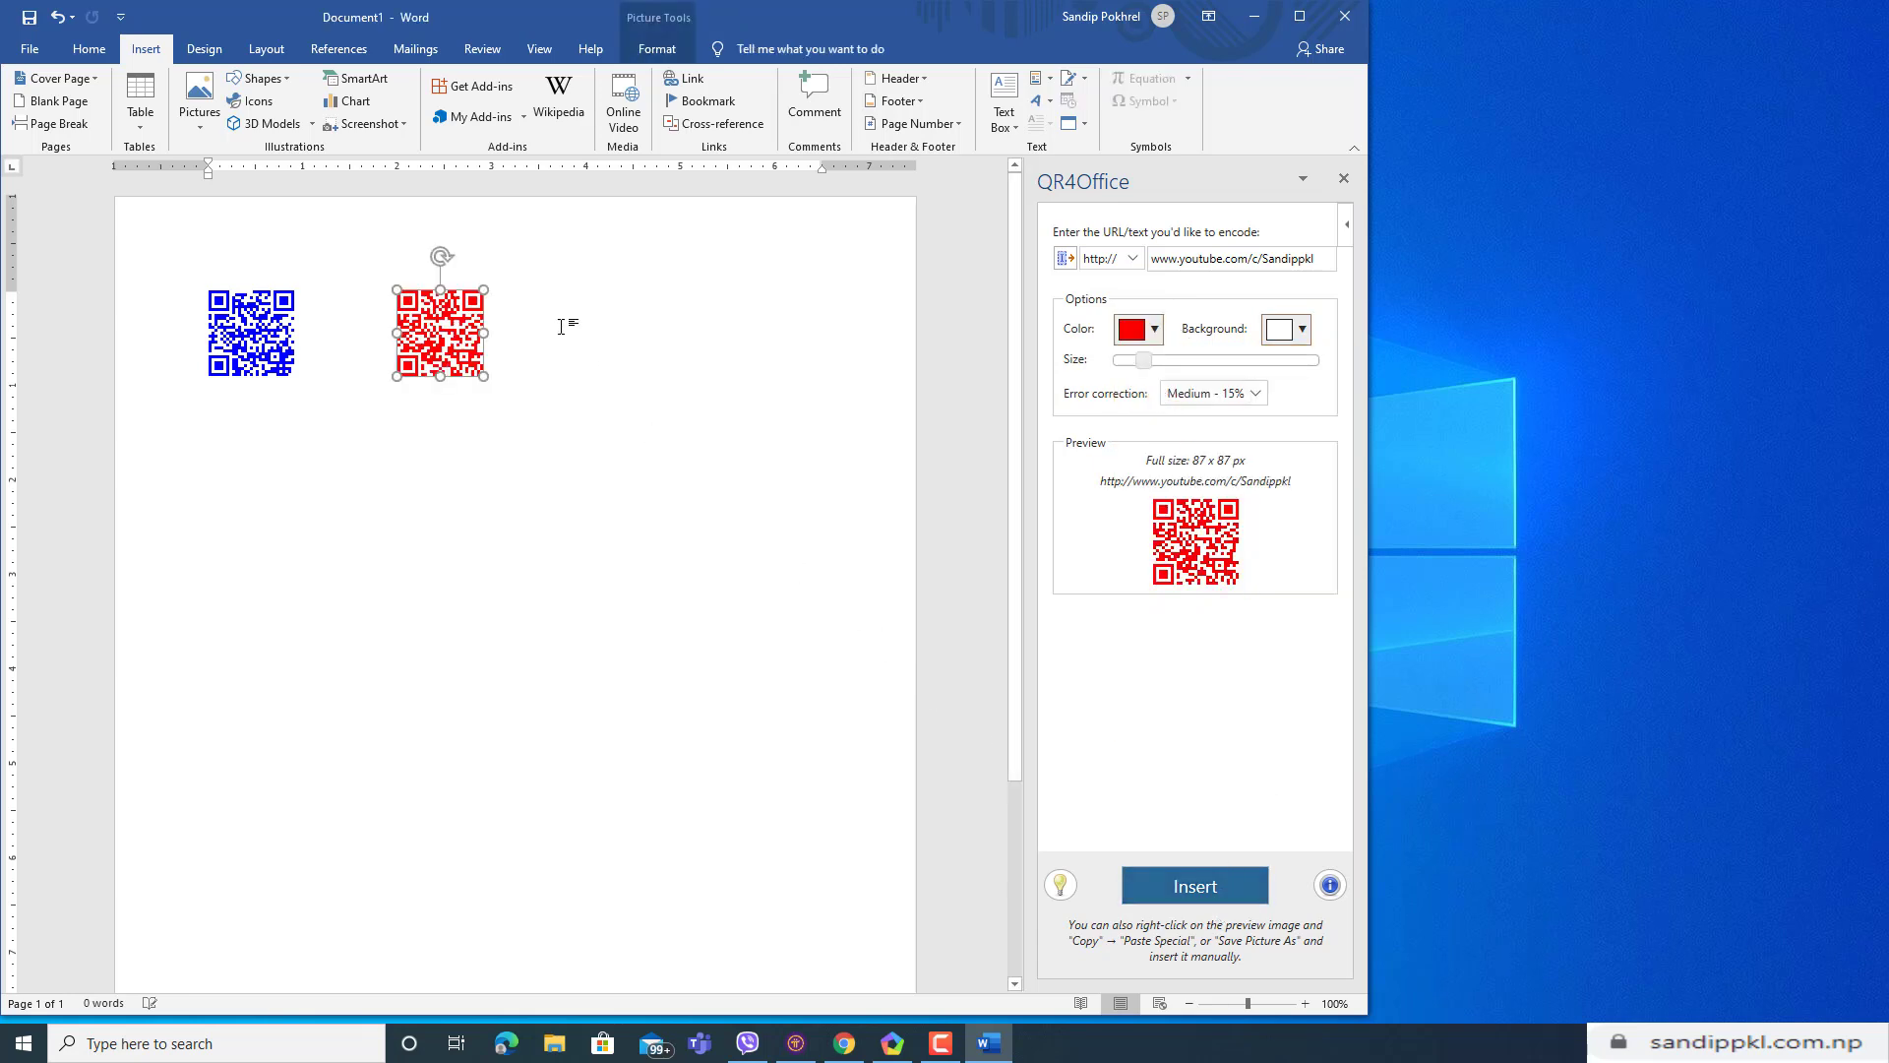
pyautogui.click(560, 368)
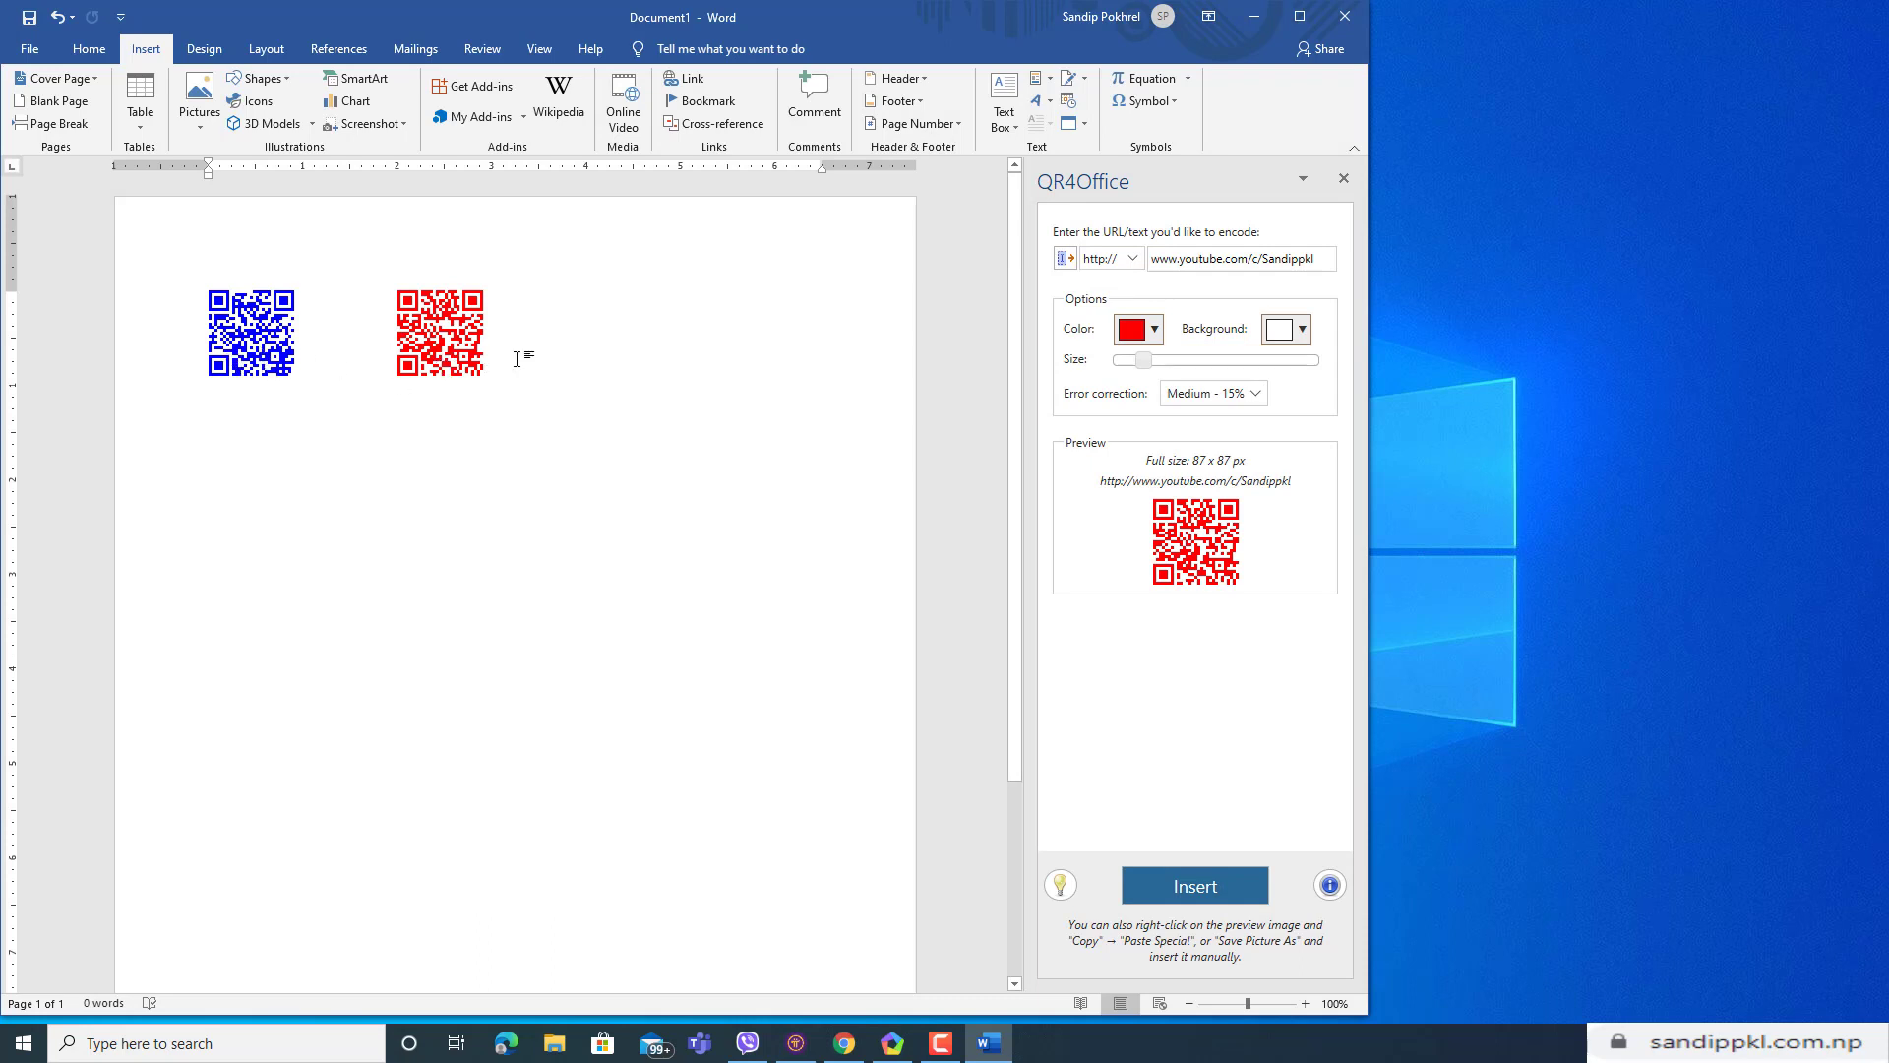
# Step: Save the blue QR code as a PNG picture named 1 in the Pictures folder
pyautogui.click(264, 360)
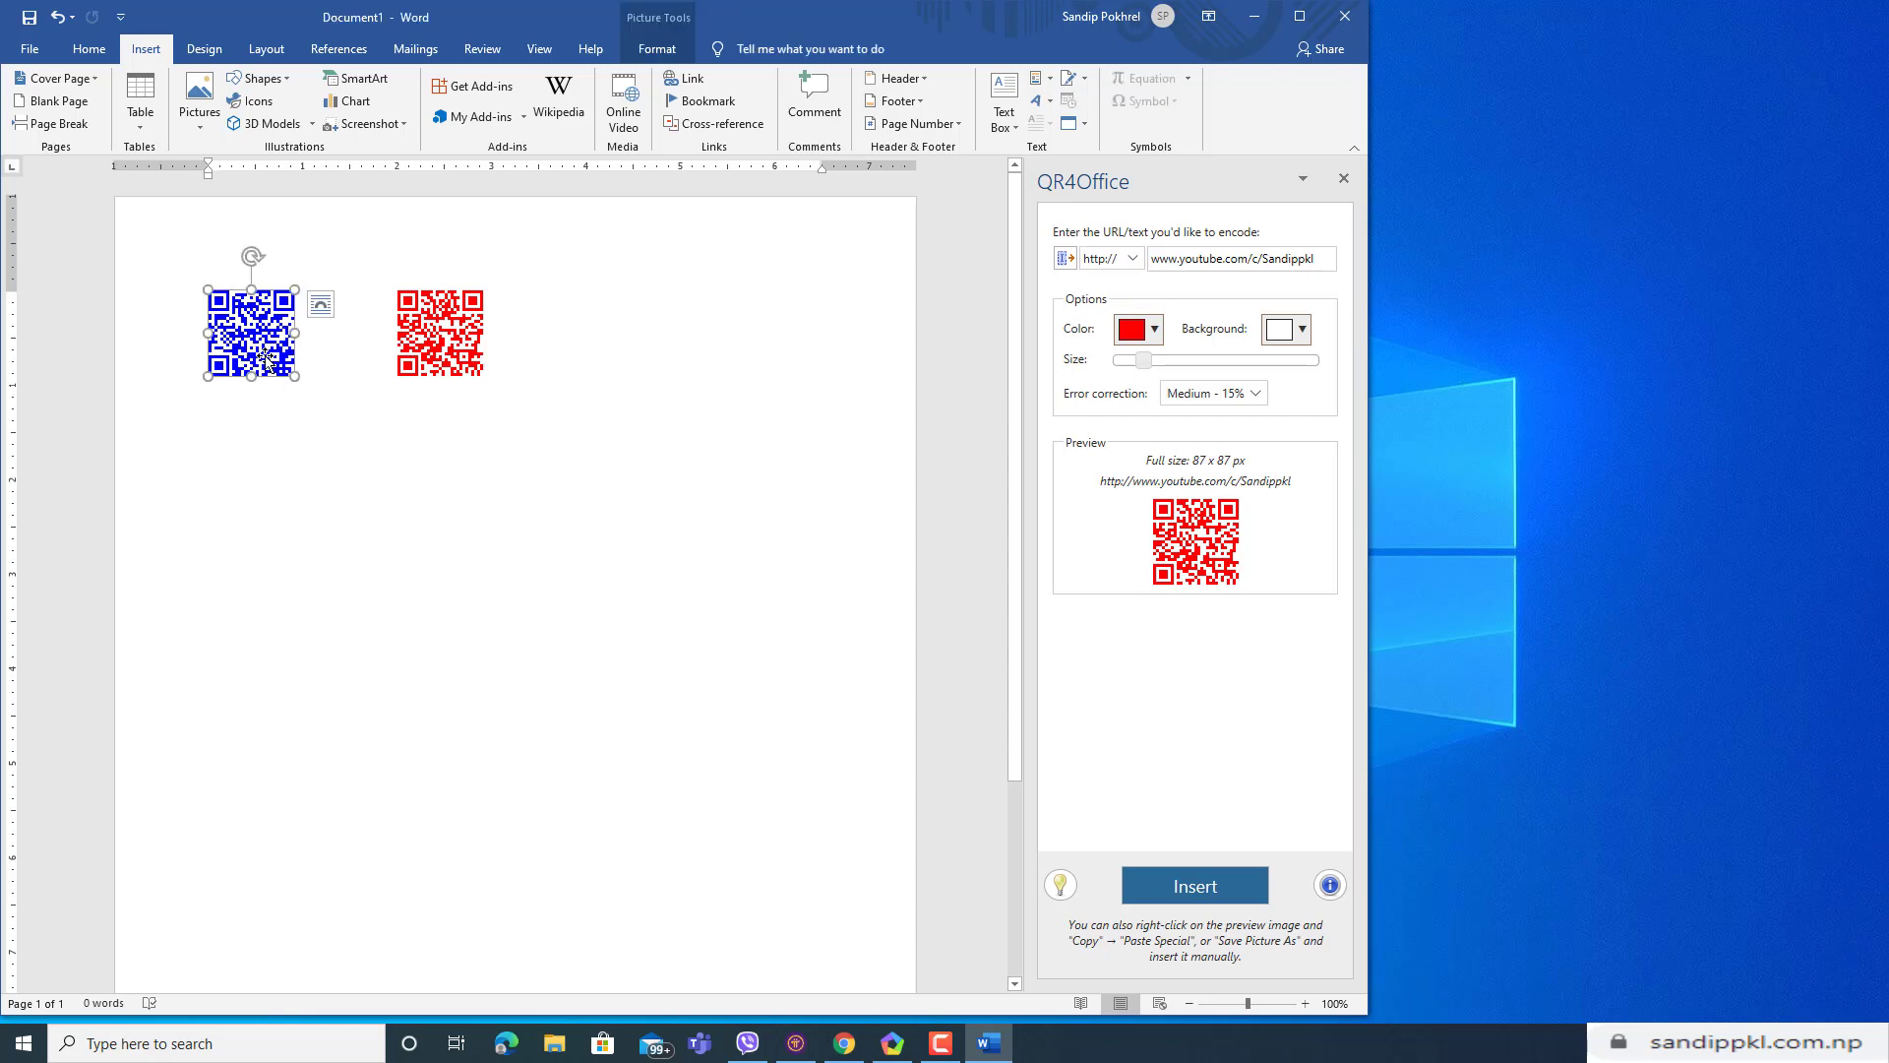
pyautogui.rightClick(264, 360)
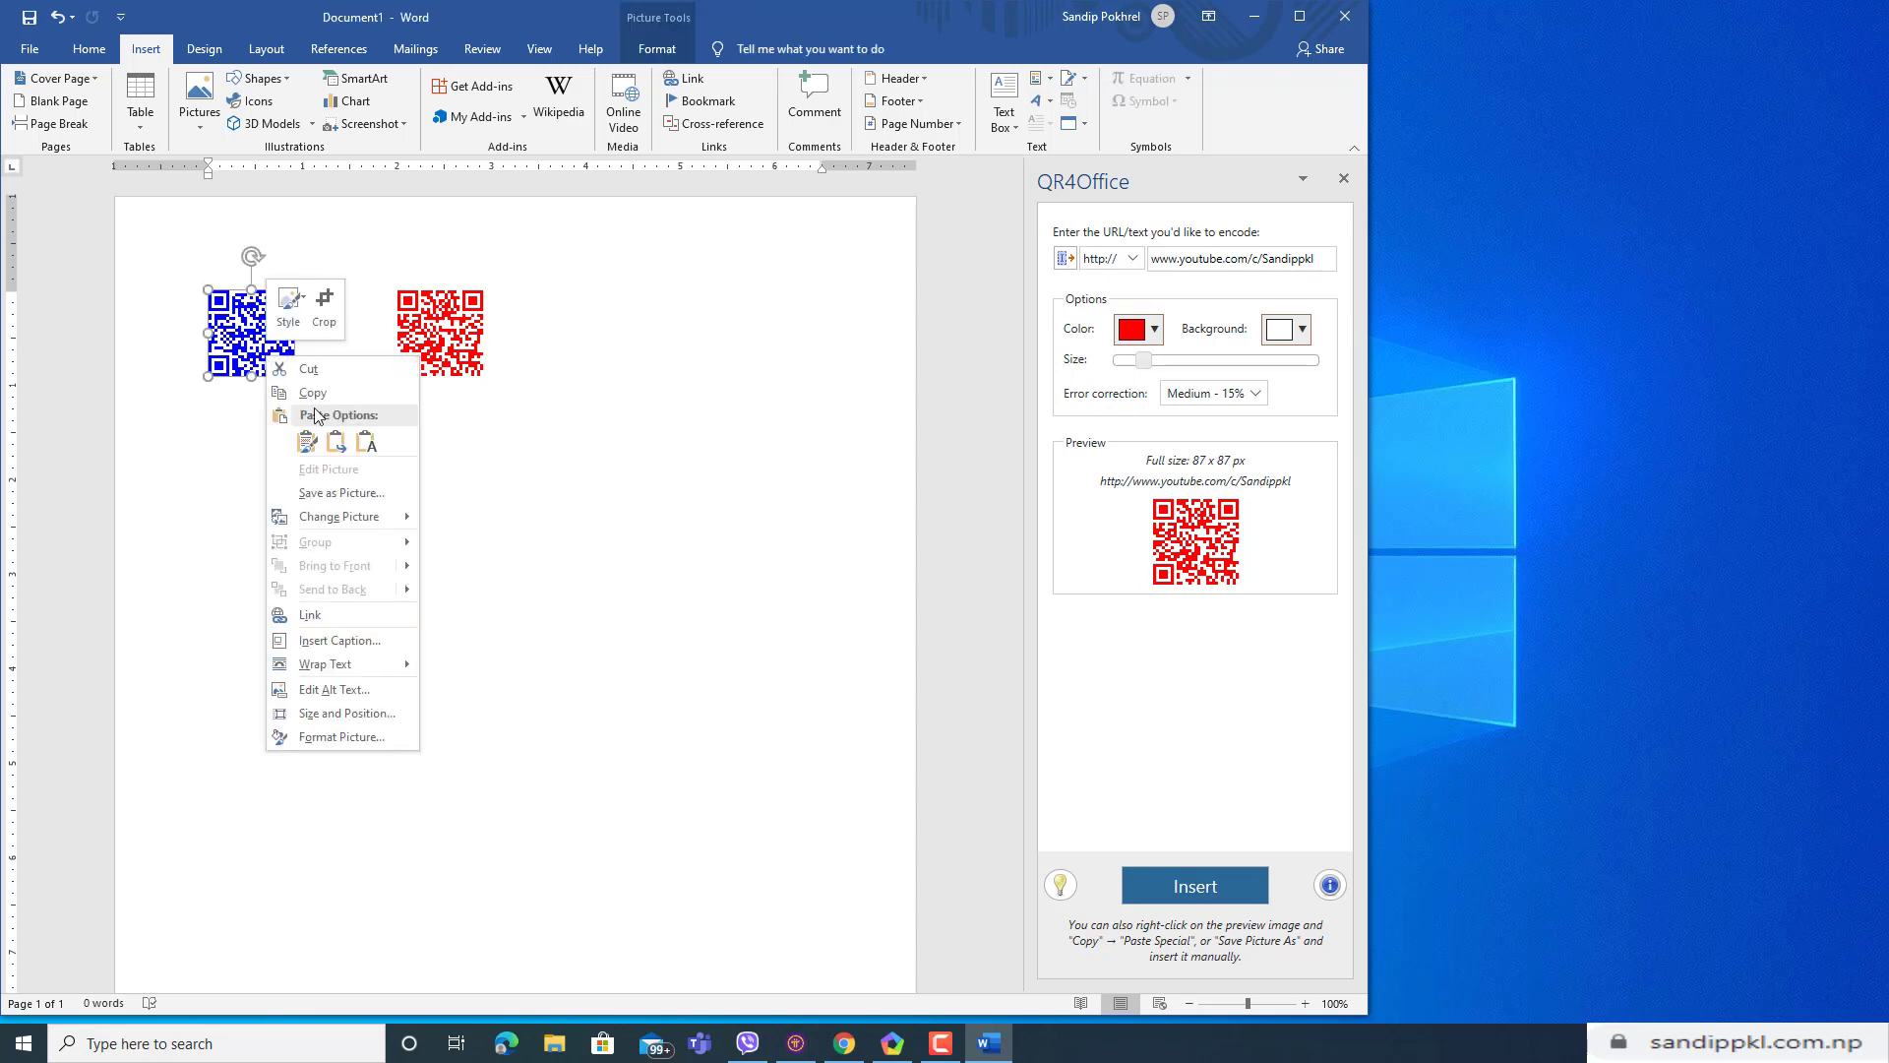
pyautogui.click(339, 495)
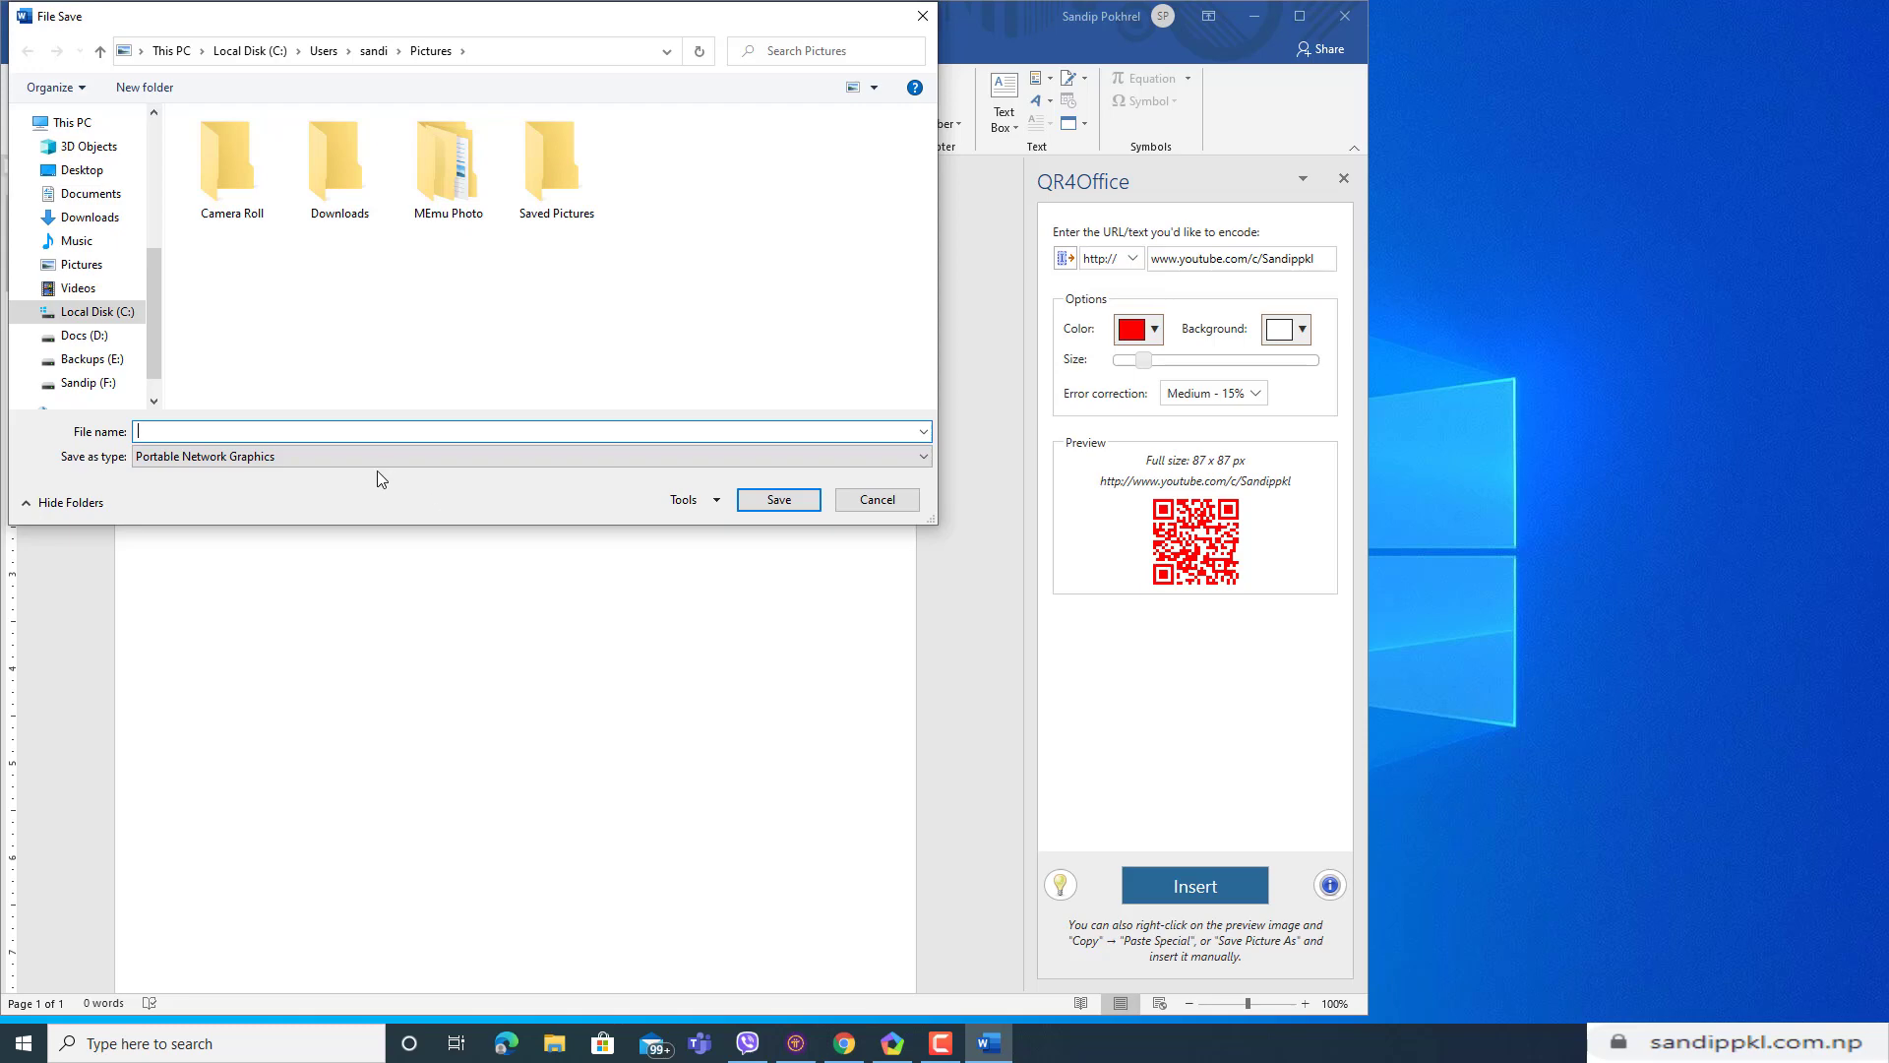
pyautogui.write('1')
pyautogui.click(788, 506)
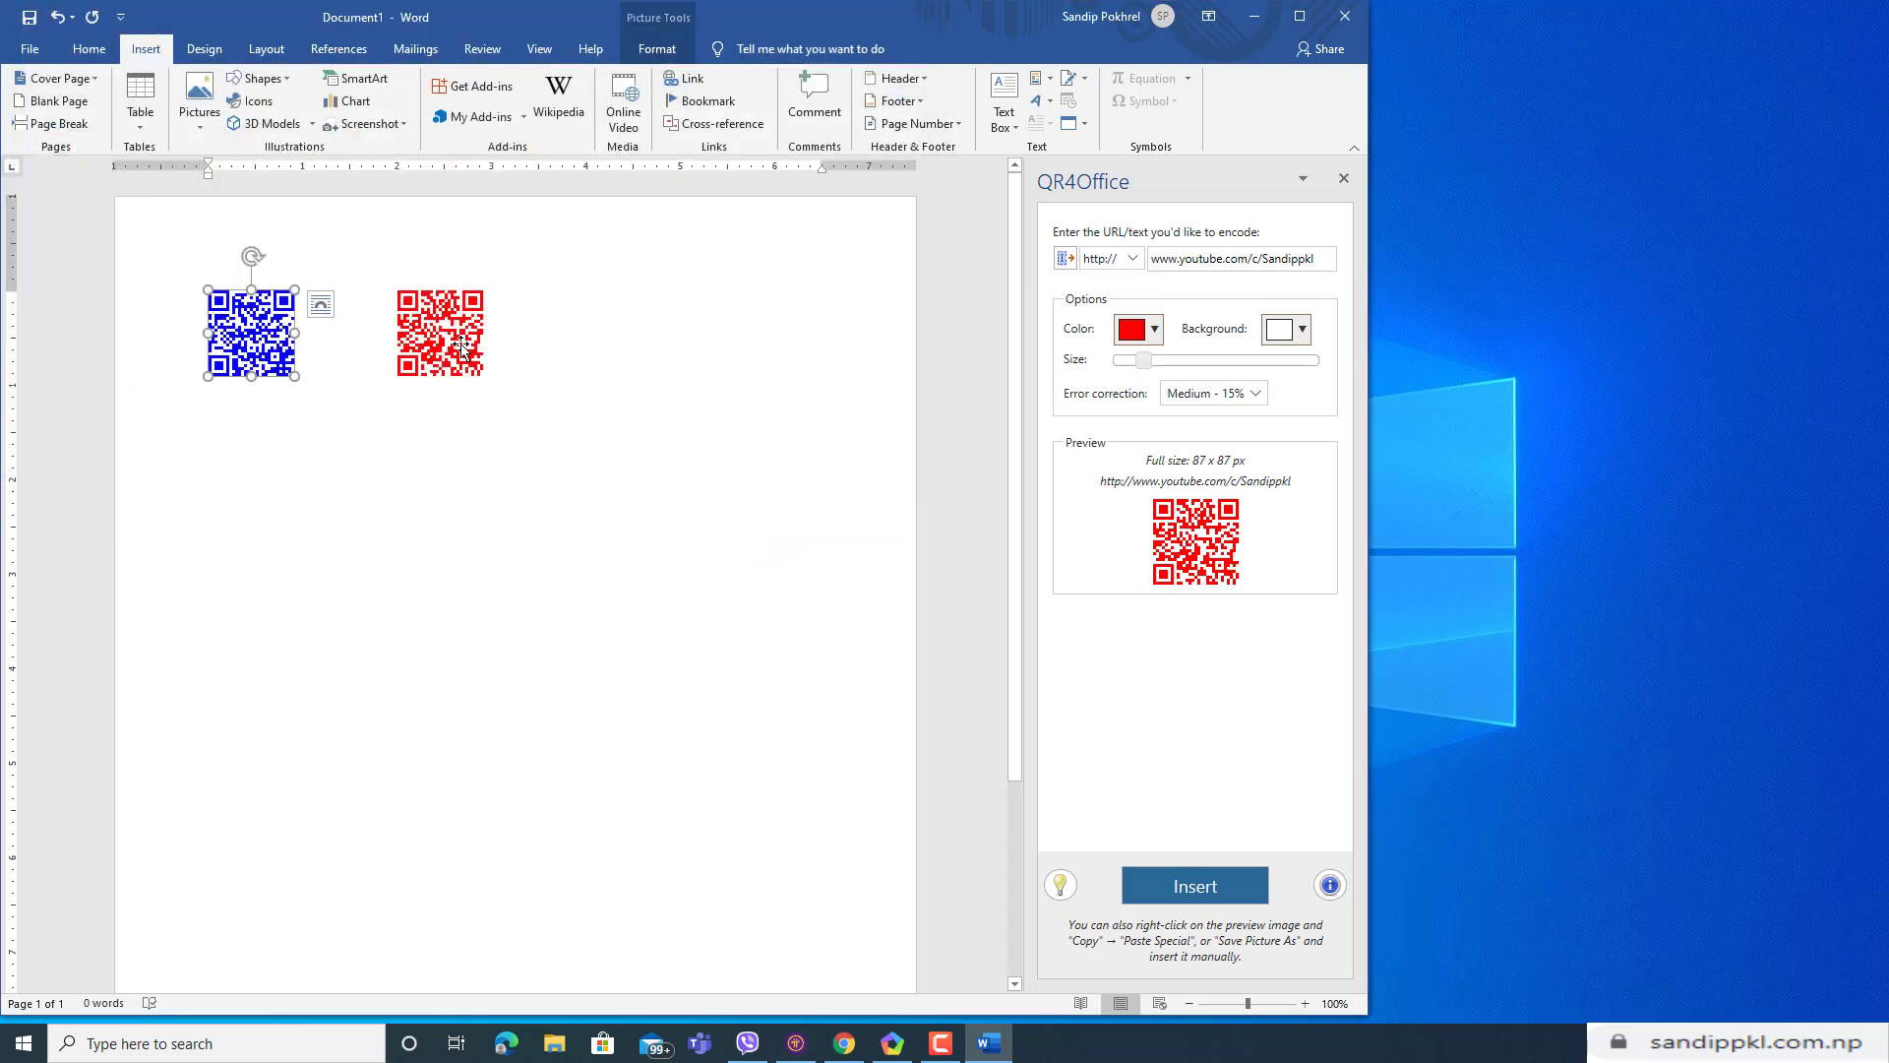
# Step: Try to save the red QR code as a PNG picture named 2 in the Pictures folder
pyautogui.click(461, 347)
pyautogui.rightClick(462, 347)
pyautogui.click(539, 483)
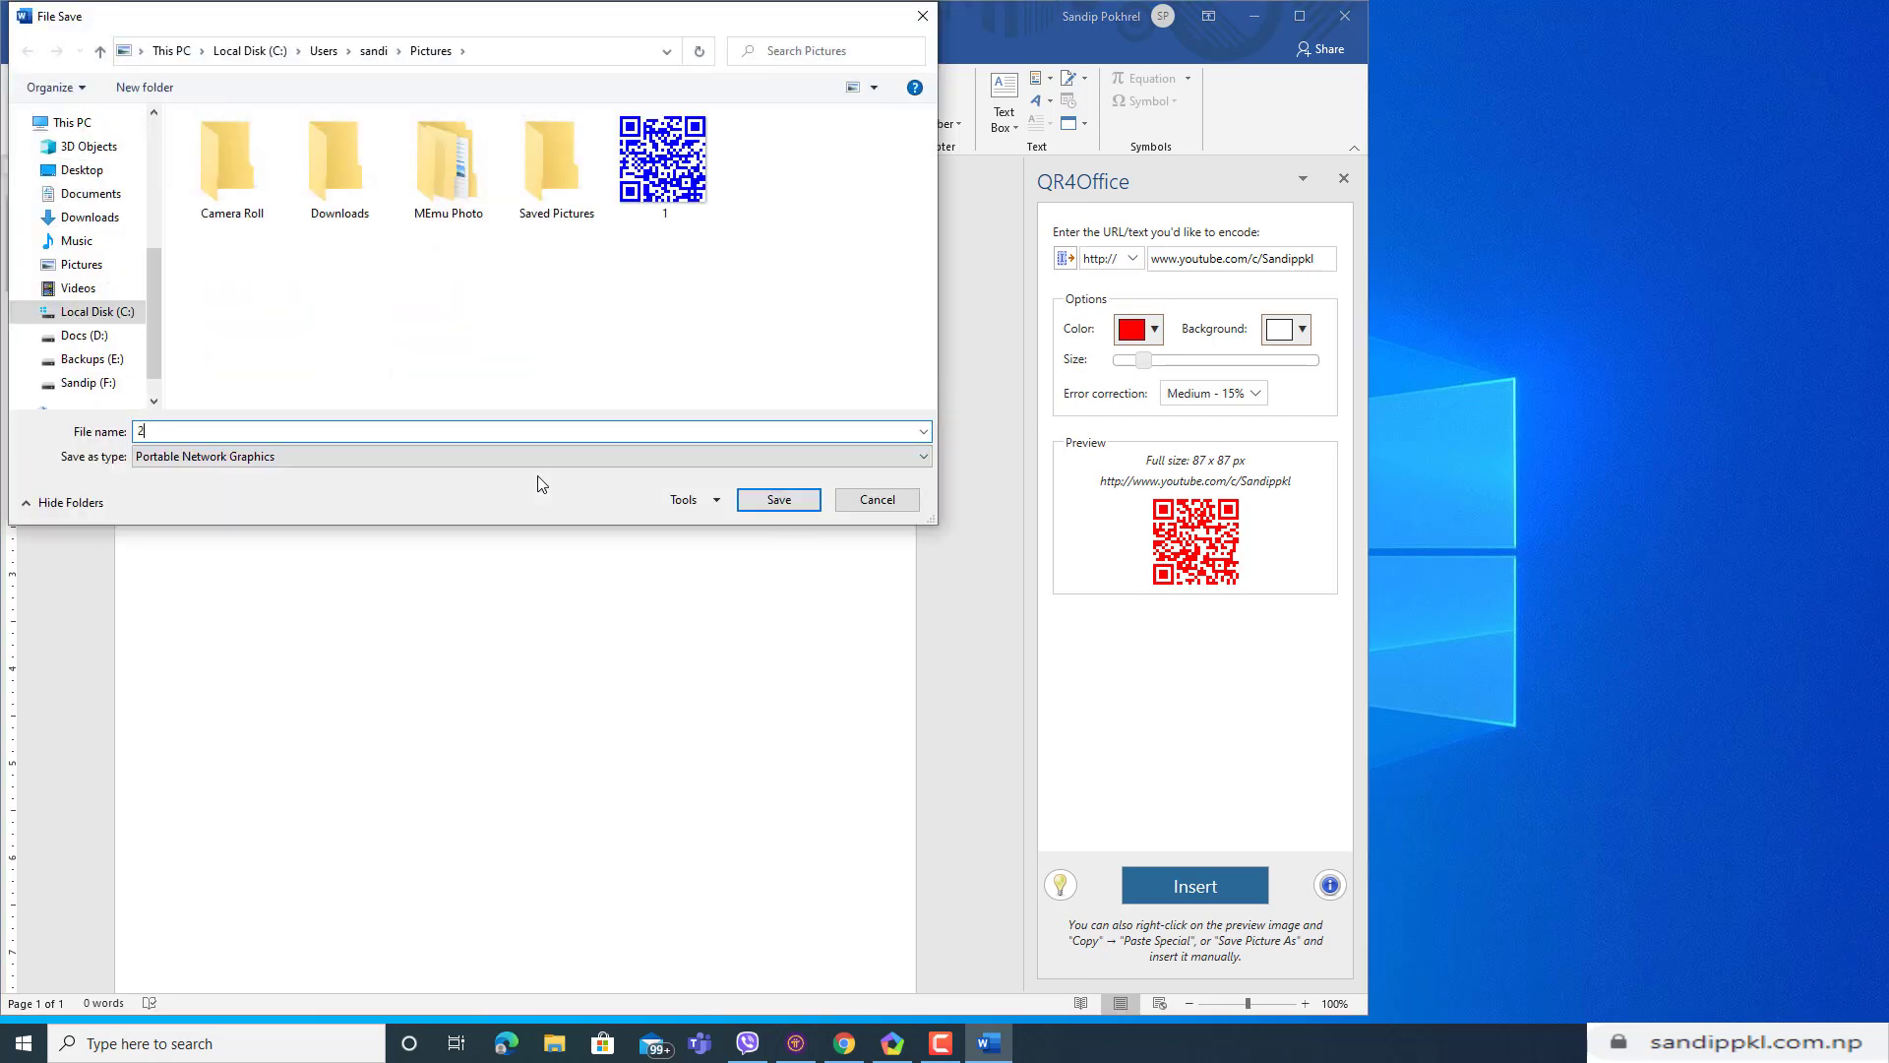
pyautogui.press('Escape')
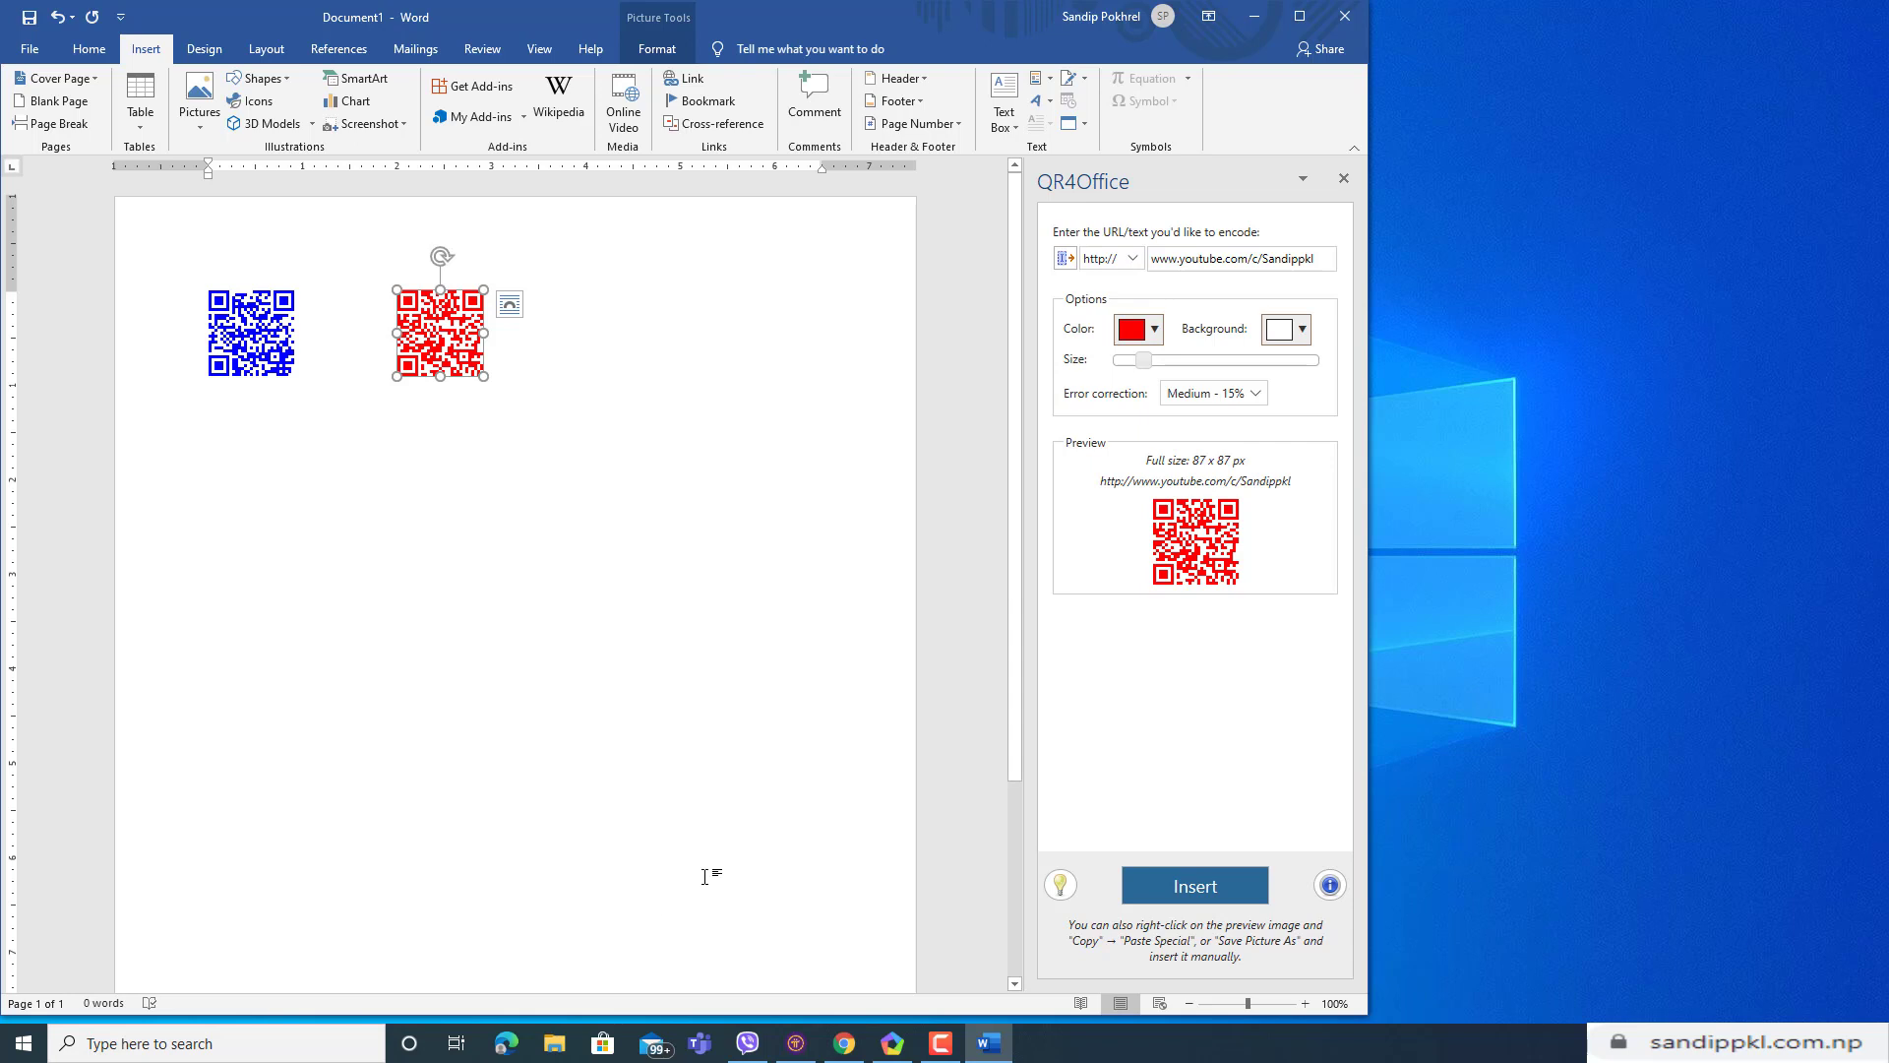
pyautogui.click(748, 653)
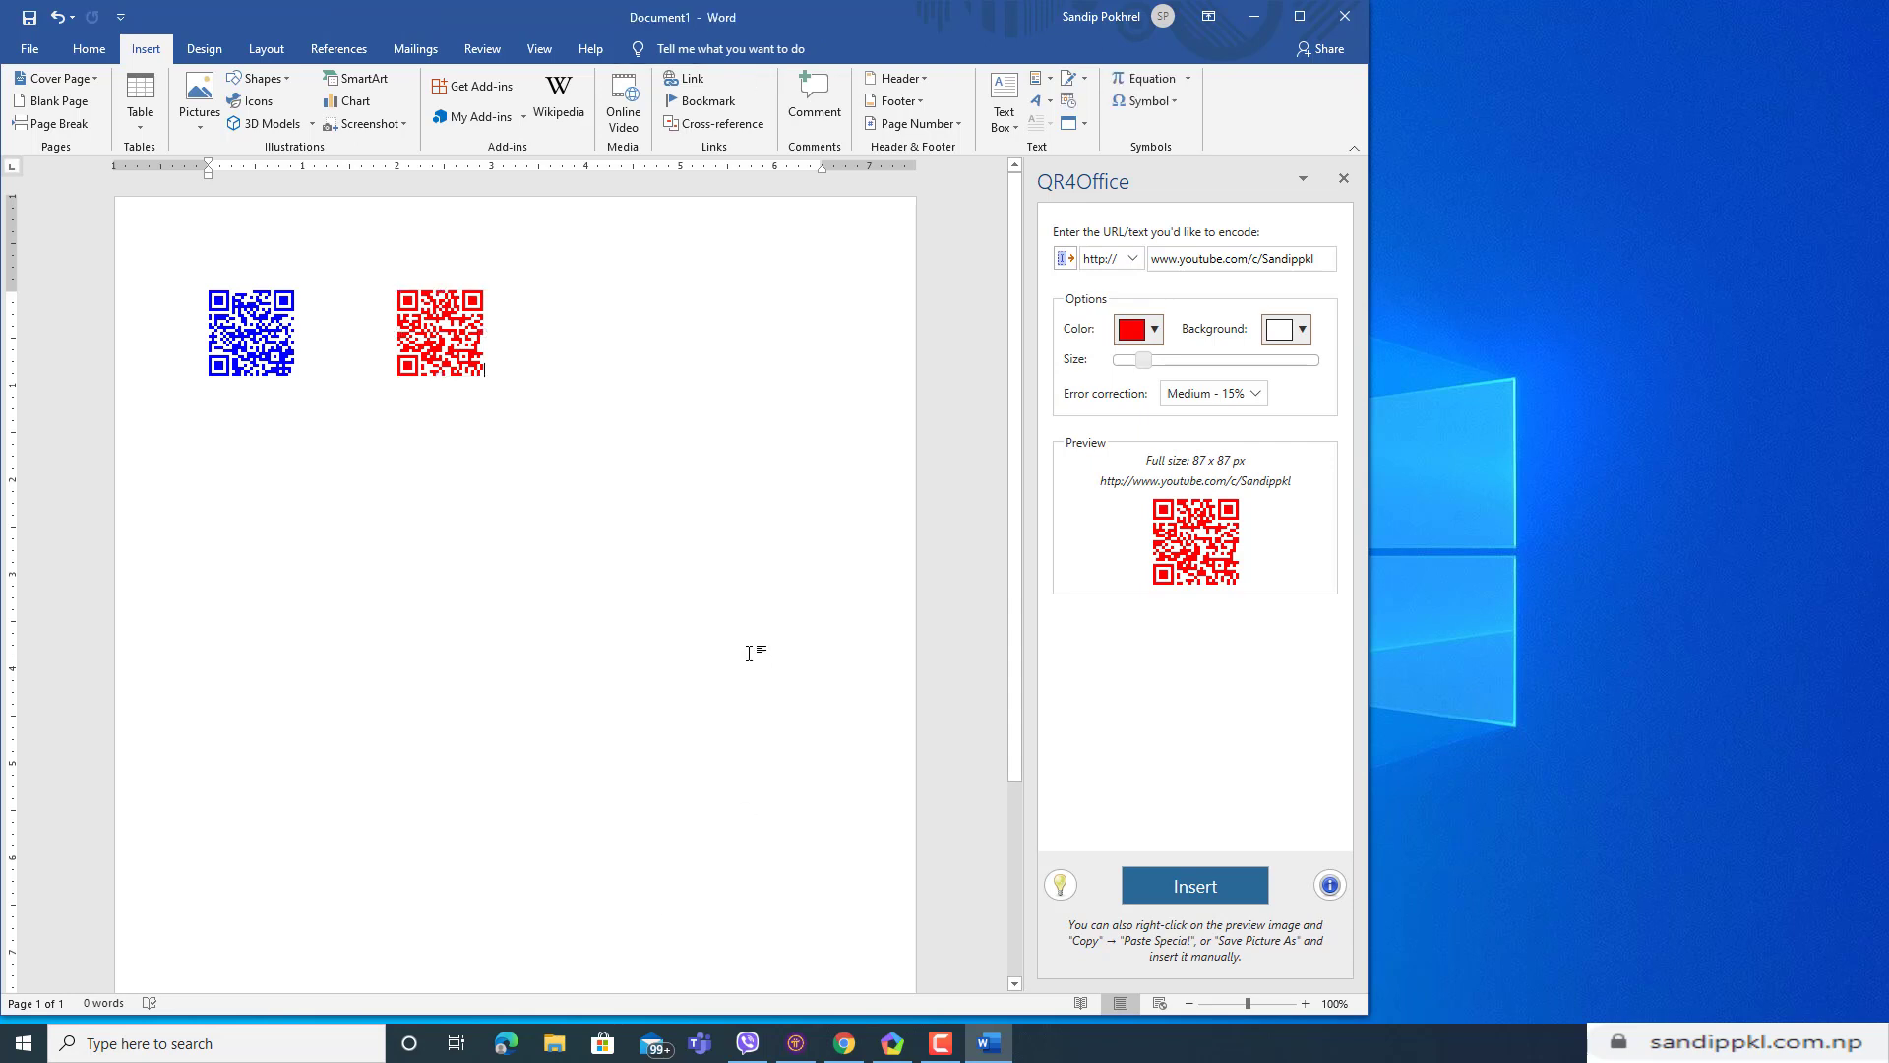